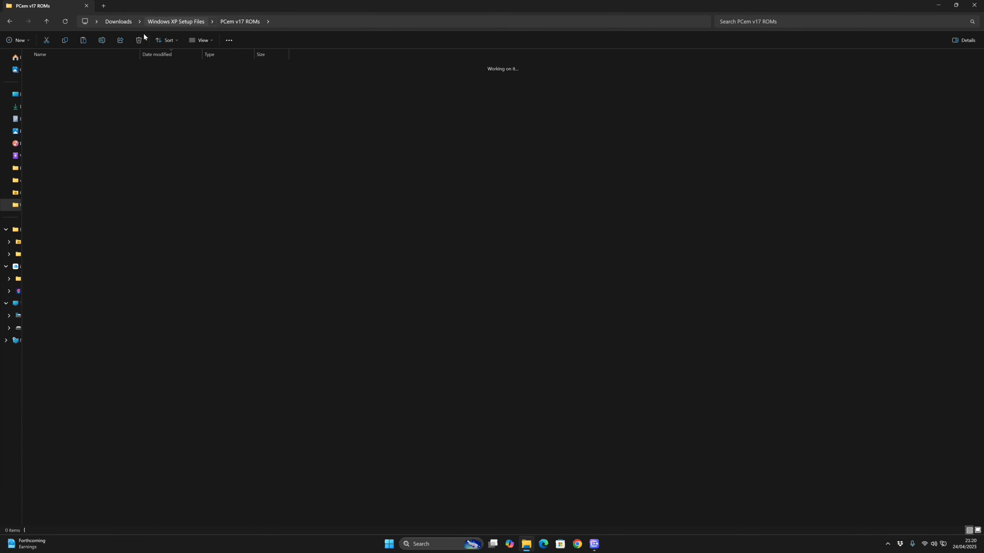
- Paste the copied PCem v17 ROM files into the roms folder of PCemV17Win and return to the Windows XP Setup Files folder
double_click(57, 90)
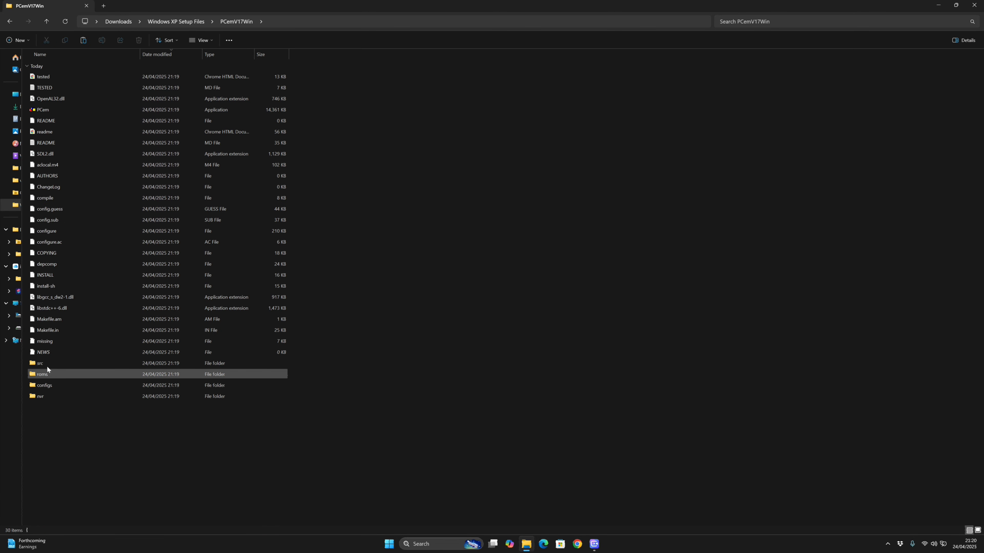
double_click(46, 374)
right_click(461, 159)
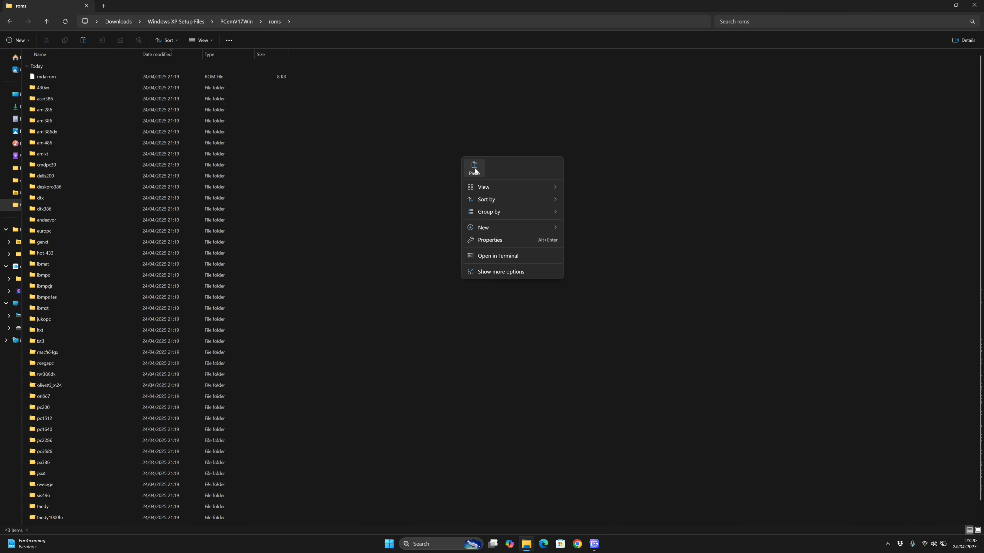
click(476, 171)
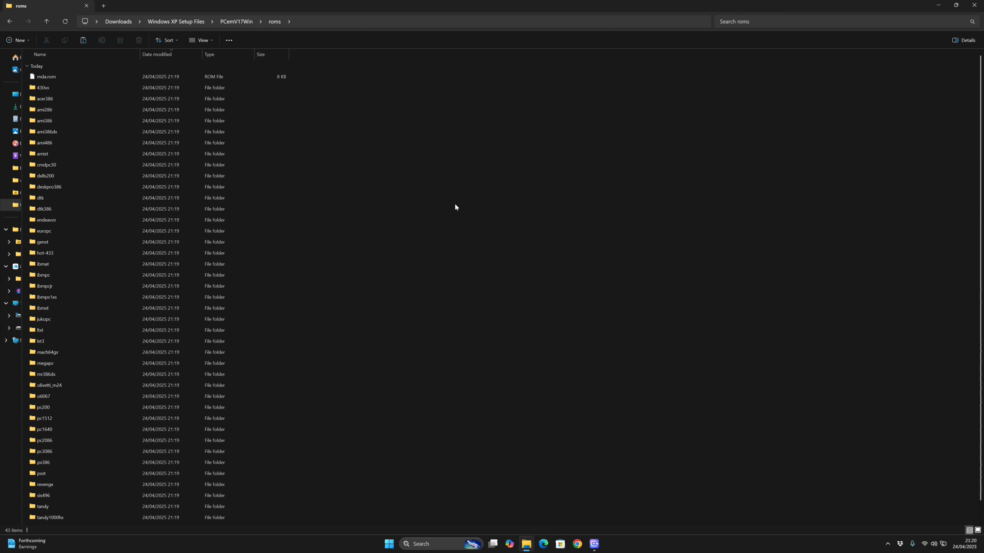
click(425, 198)
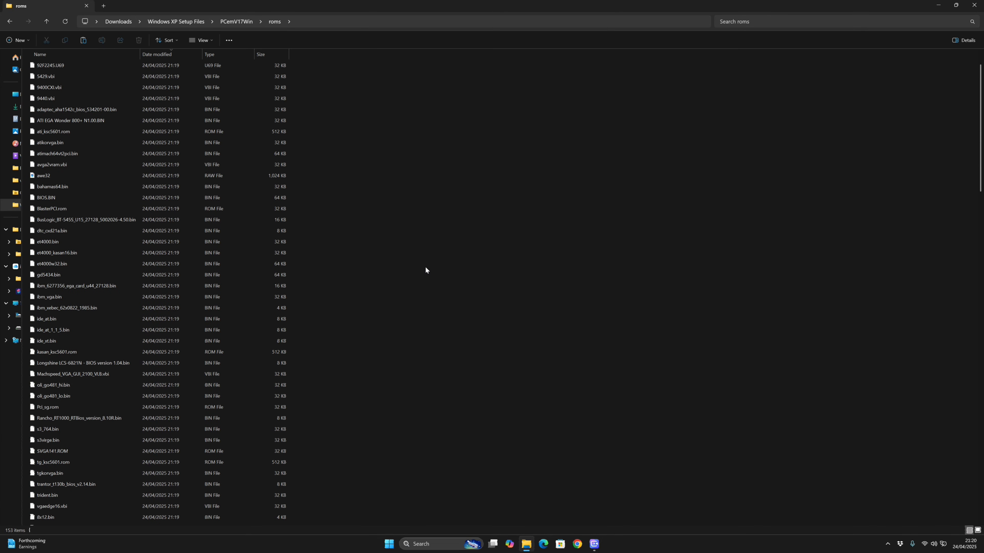
scroll(426, 268, up, 1)
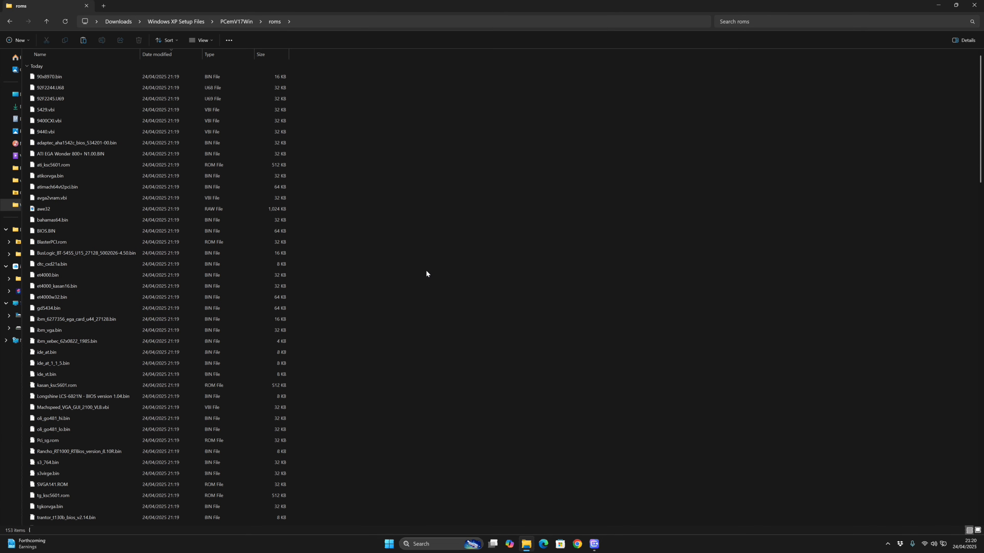
click(242, 21)
click(198, 21)
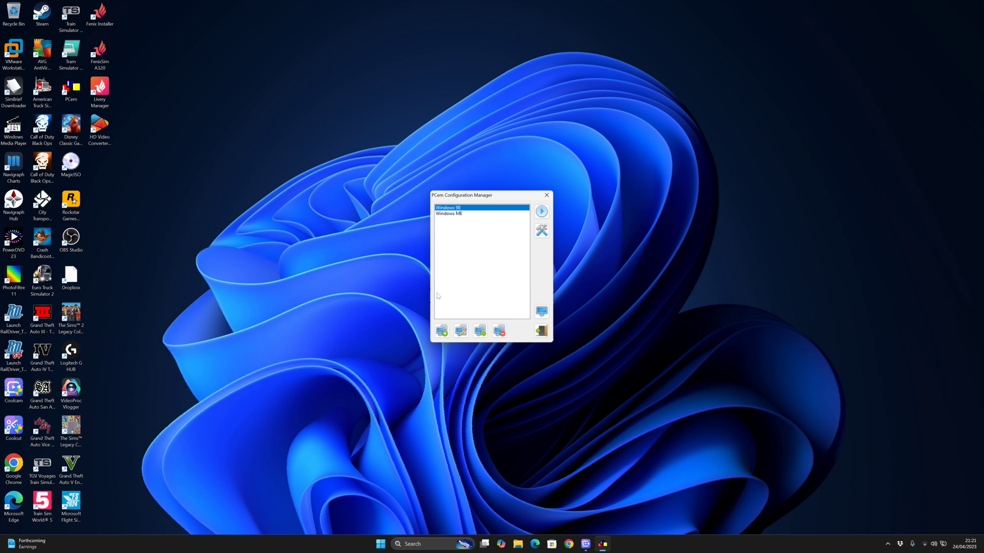
- Create a new PCem configuration named Windows XP Home Edition SP3
click(441, 331)
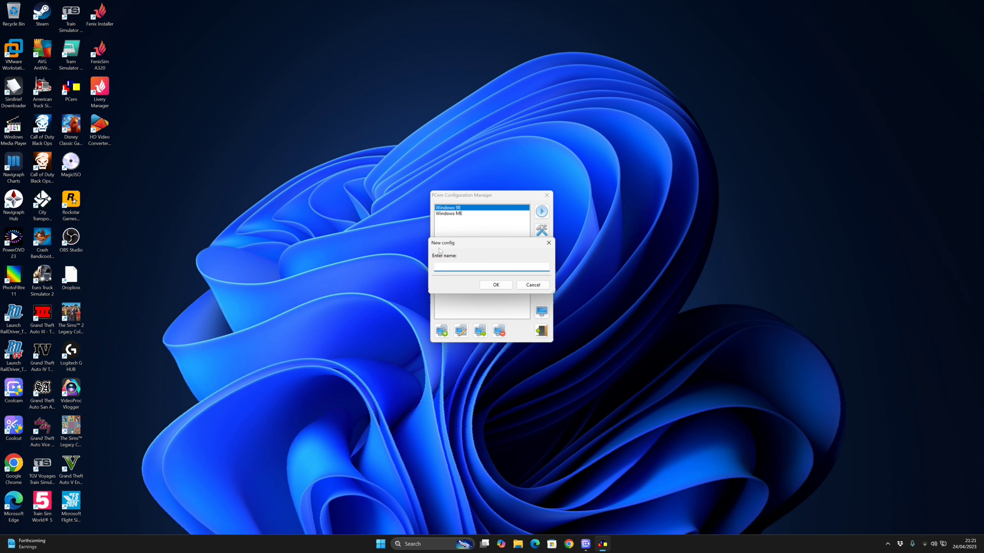
text(Windows XP Home Edition SP3)
click(499, 287)
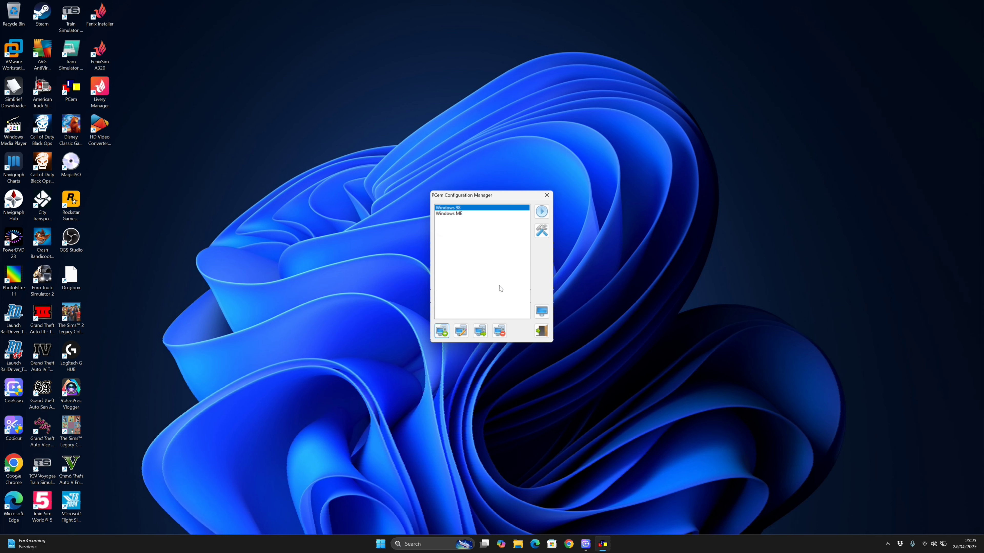
- Set the machine to [Slot 1] Gigabyte GA-686BX with an Intel Celeron 333 CPU
click(487, 252)
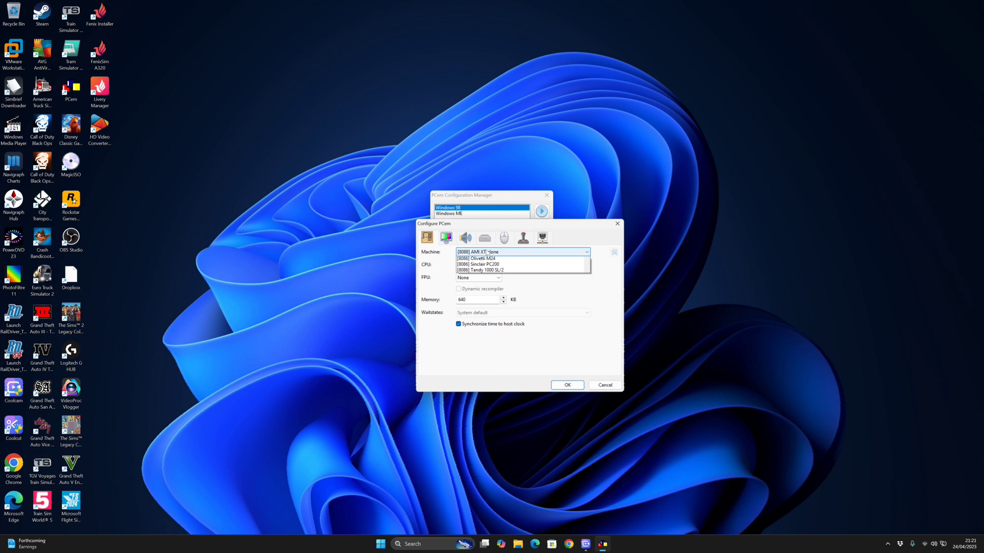
scroll(522, 425, down, 12)
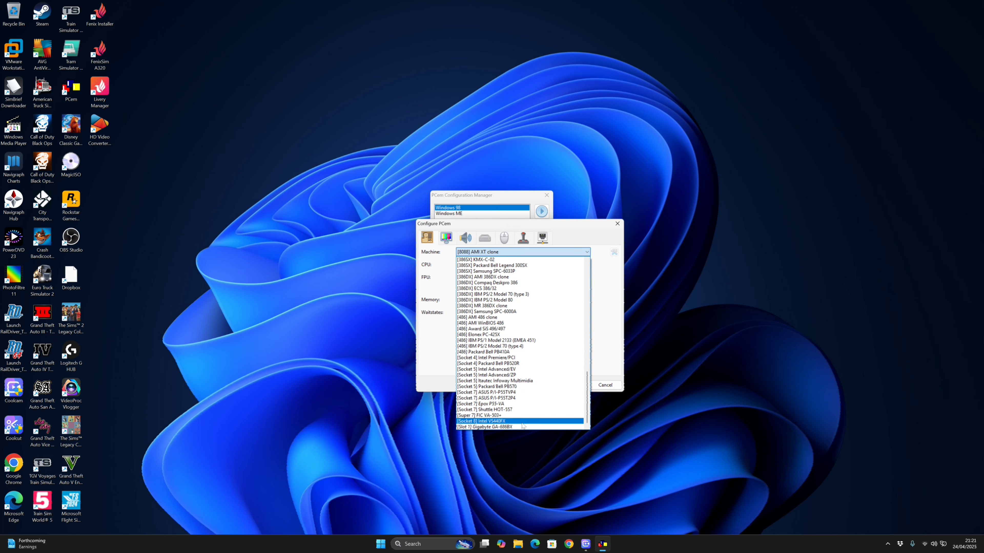
click(521, 427)
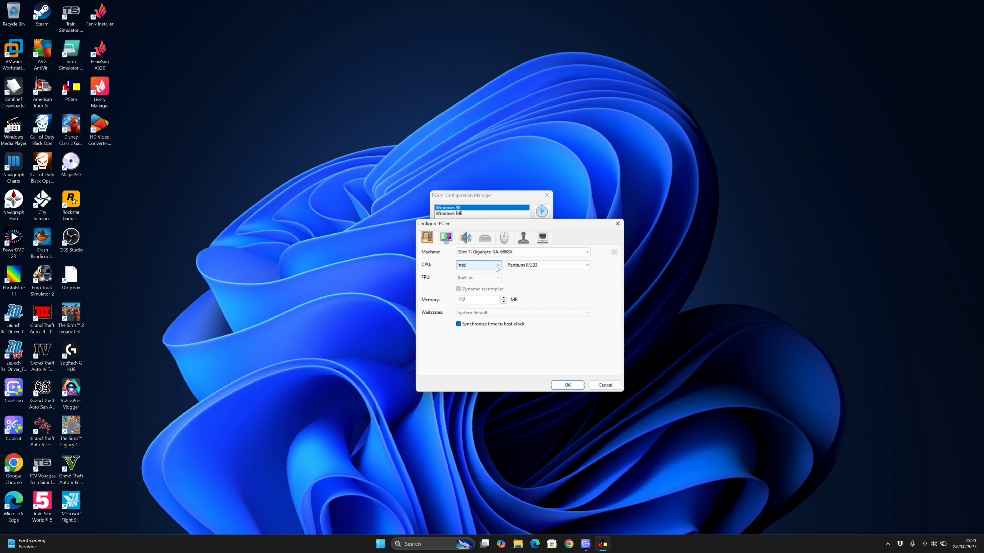
click(515, 265)
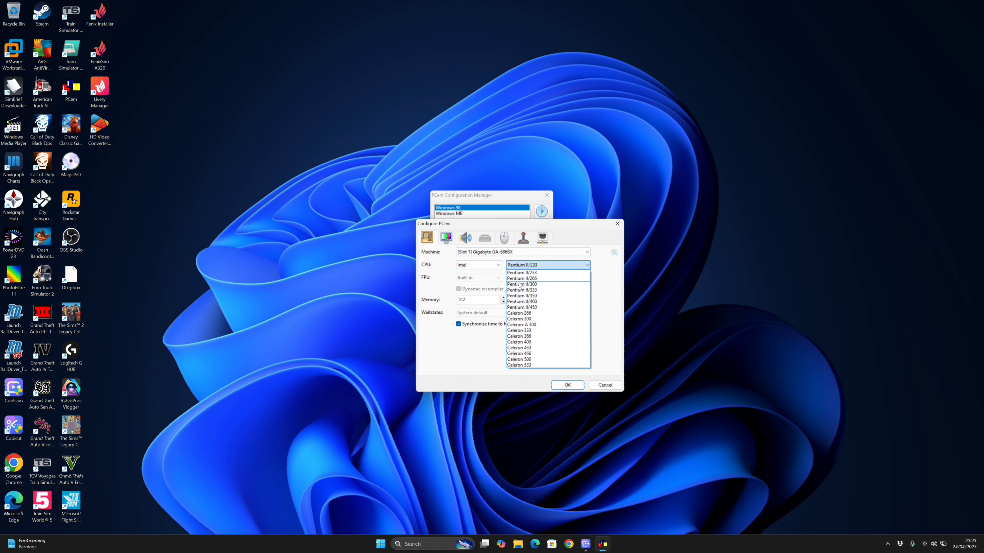
click(519, 331)
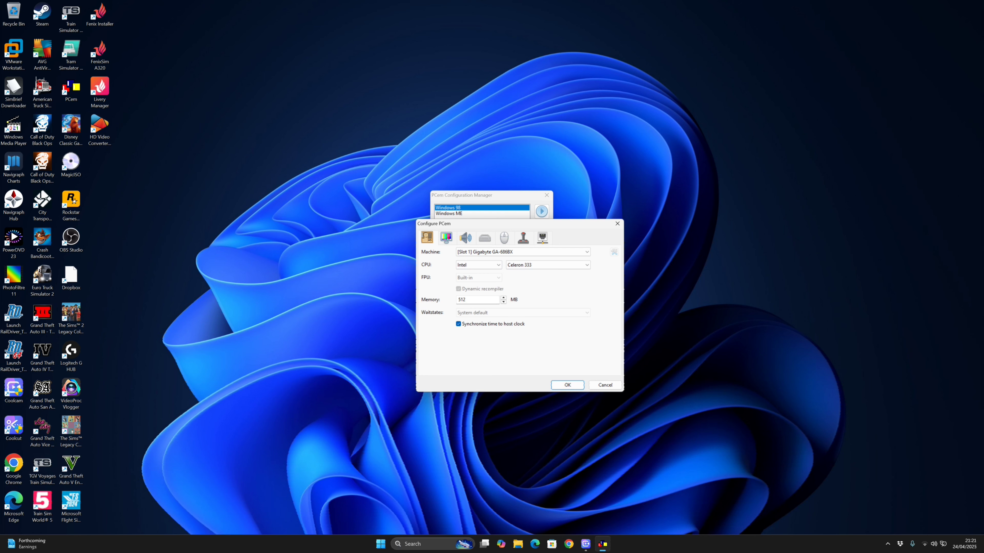
- Set the video device to 3DFX Voodoo 3 3000 at Fast VLB/PCI speed and enable Voodoo Graphics
click(447, 237)
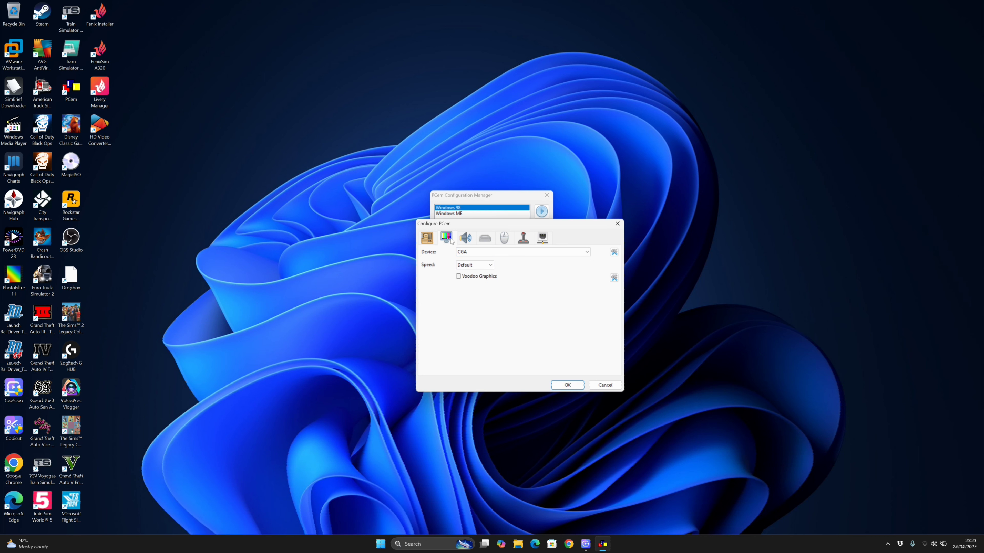
click(481, 252)
scroll(479, 271, up, 8)
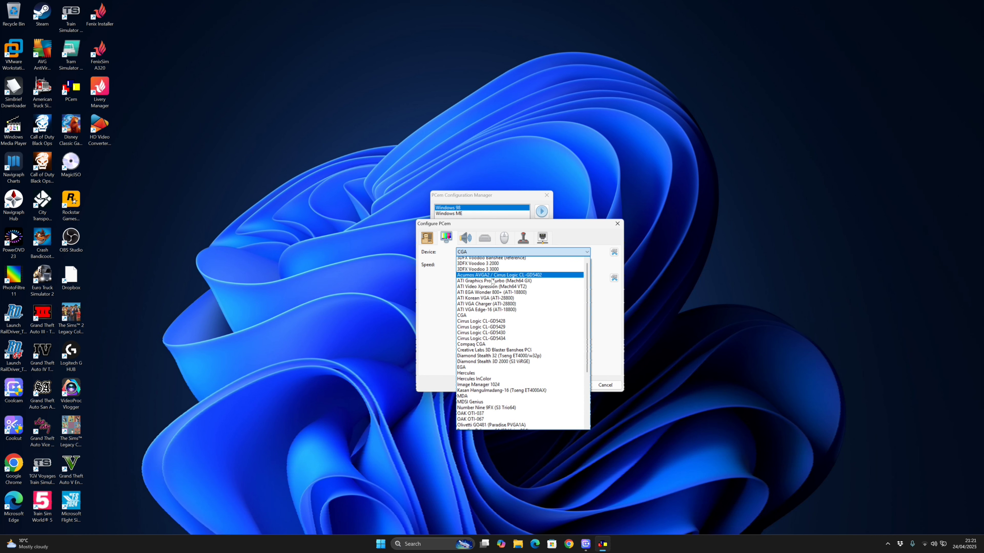
click(479, 271)
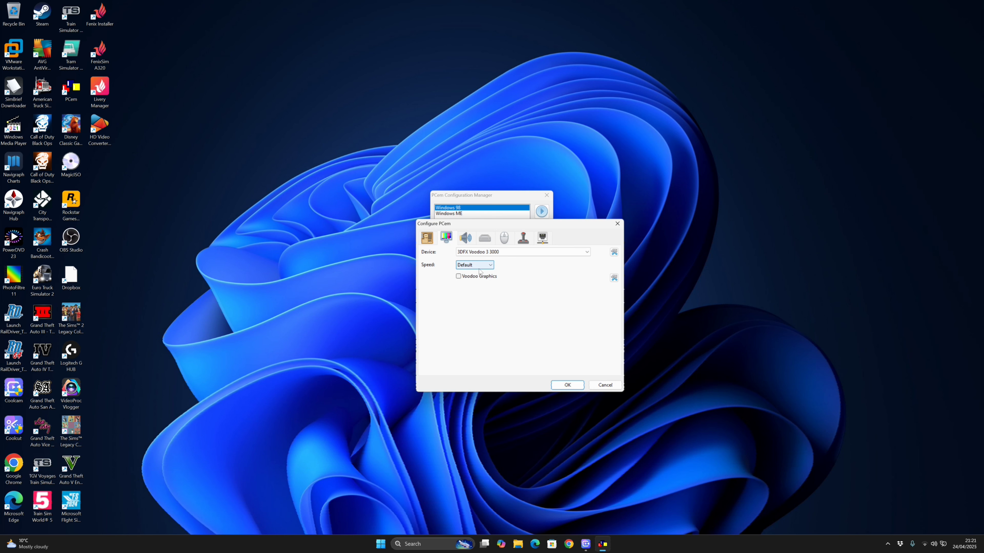
click(479, 268)
click(478, 309)
click(459, 276)
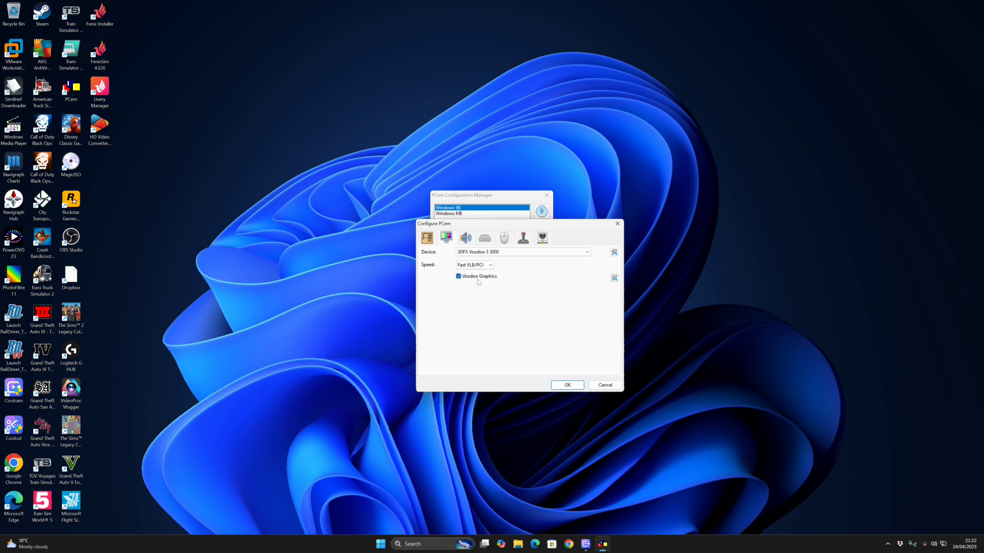
- Configure the Voodoo Graphics device with 4 MB of framebuffer memory and 4 MB of texture memory
click(614, 279)
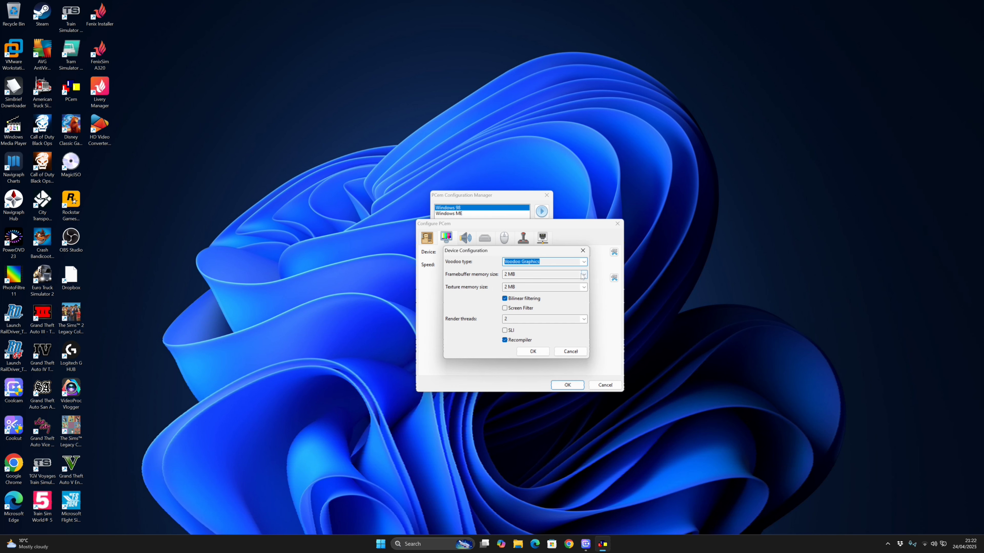
click(584, 274)
click(582, 288)
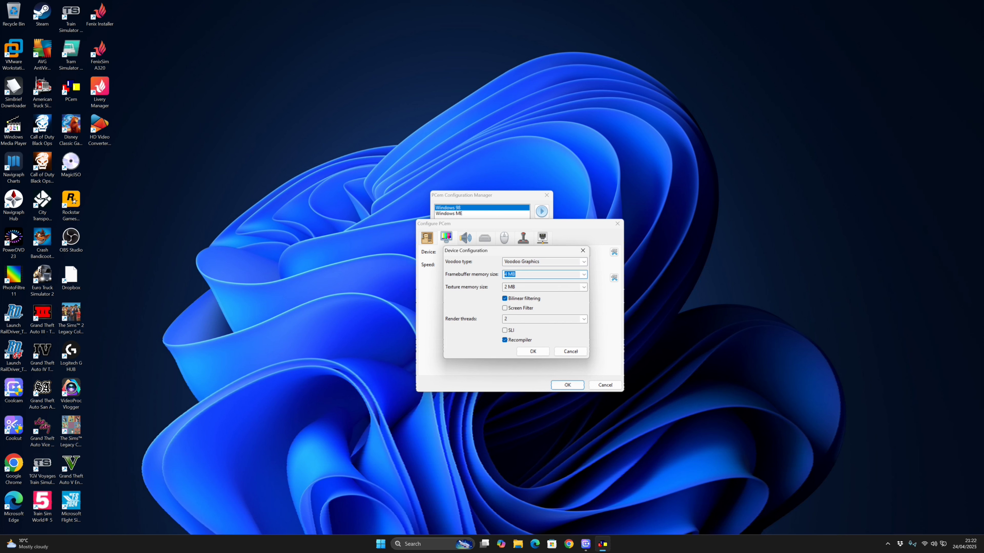
click(583, 289)
click(565, 301)
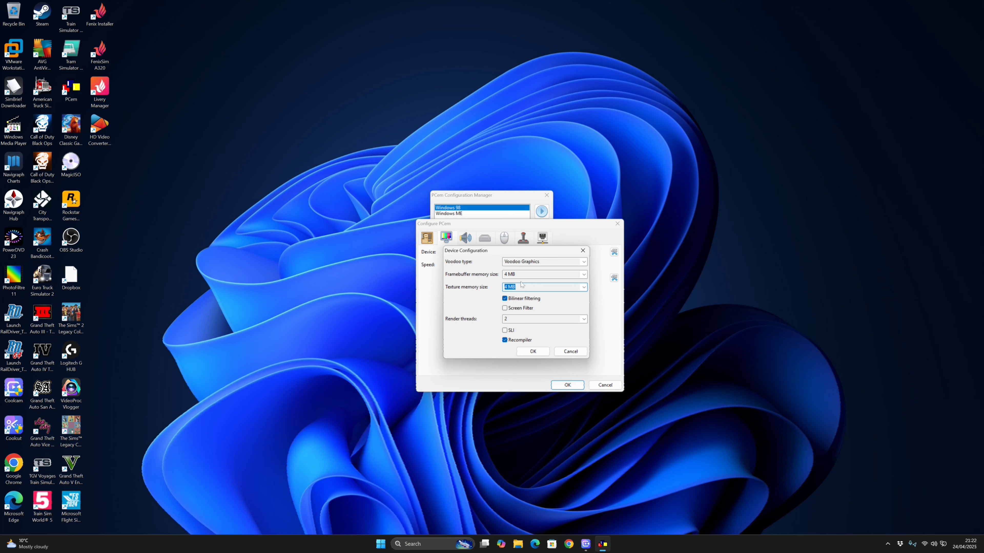
click(532, 353)
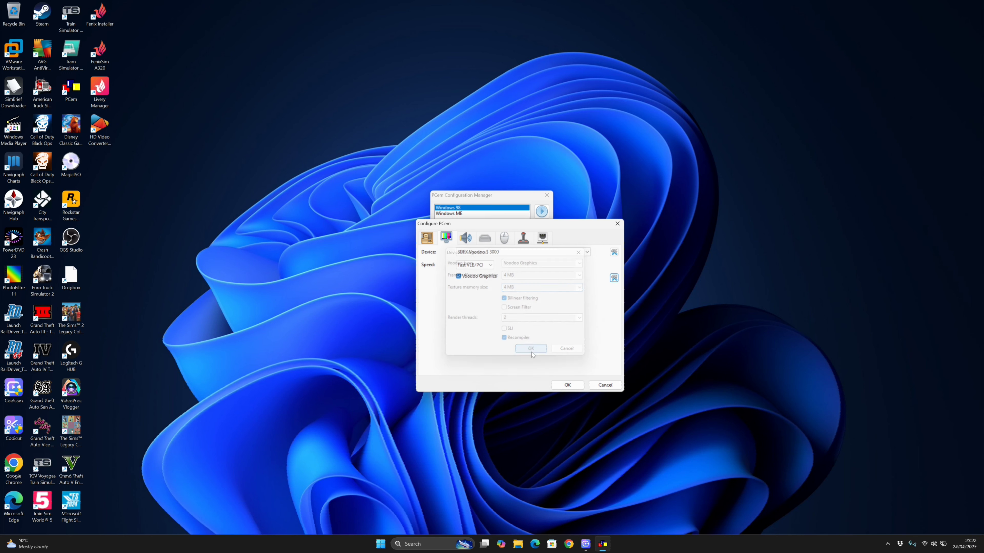
- Set the sound device to Sound Blaster PCI 128
click(466, 238)
click(504, 251)
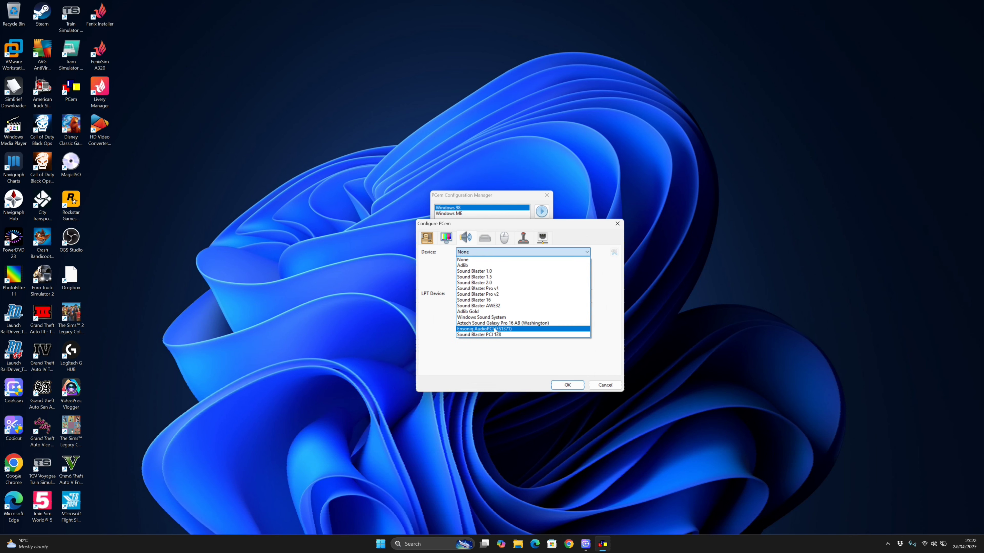
click(481, 335)
click(471, 252)
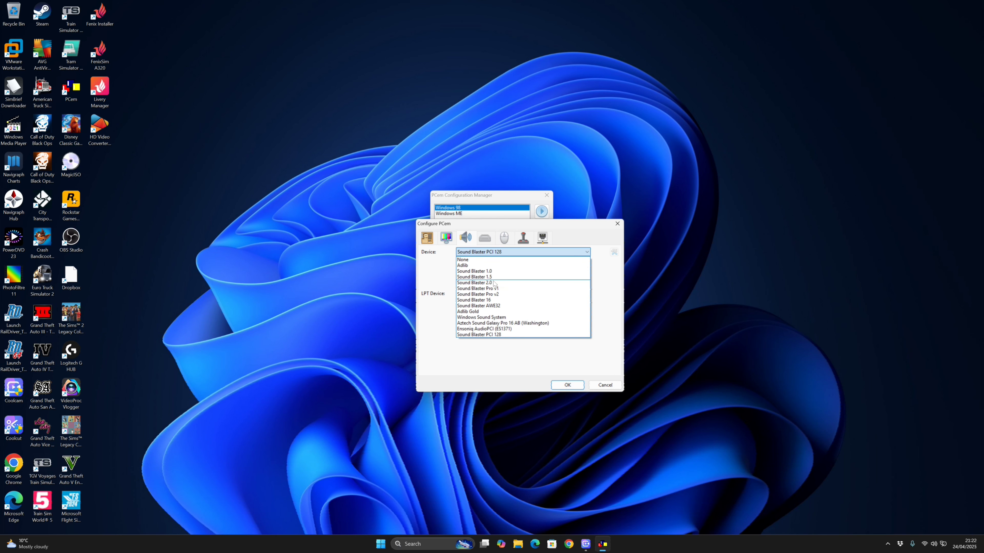
click(432, 291)
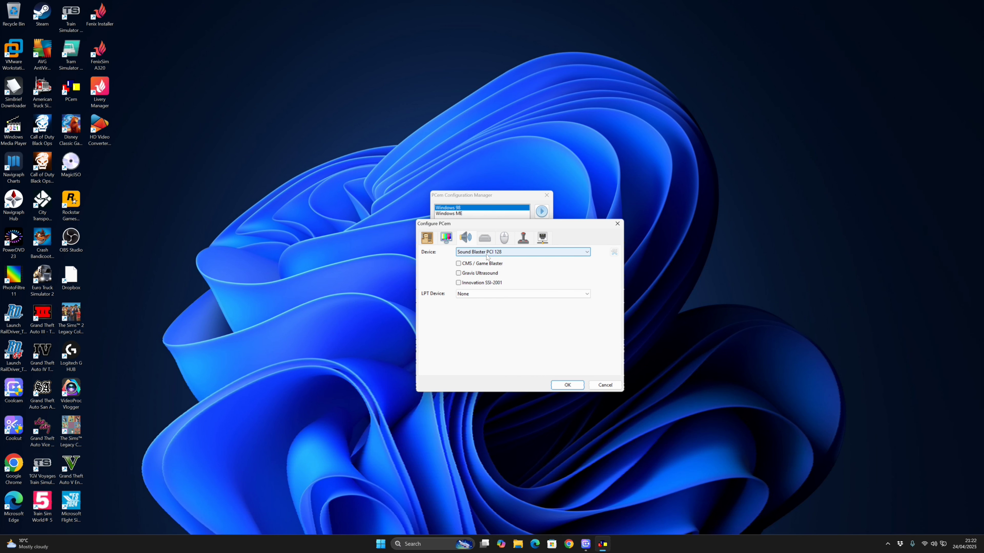
click(499, 254)
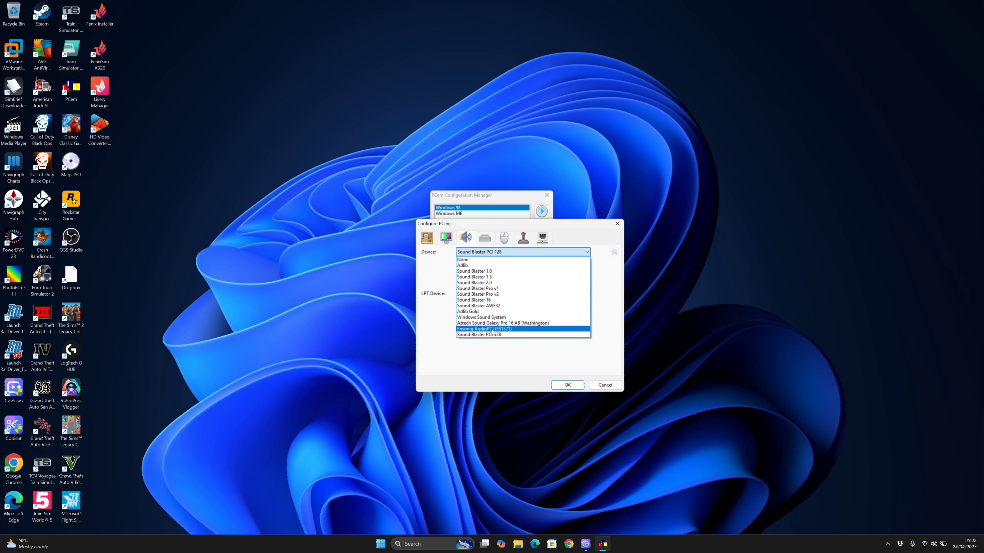
click(497, 351)
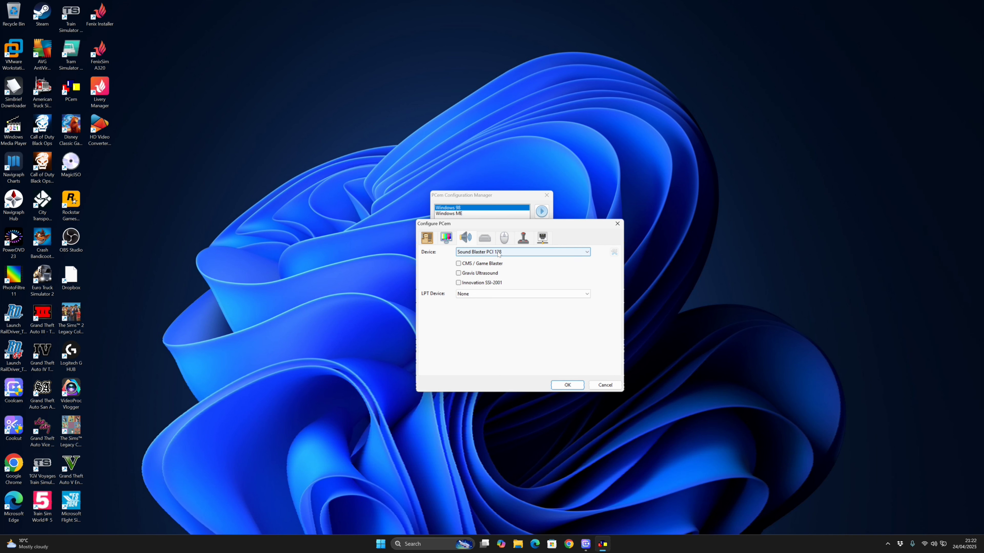
- Set the first floppy drive (FDD1) to 3.5" 1.44M and keep the second (FDD2) at None
click(489, 241)
click(478, 278)
click(469, 287)
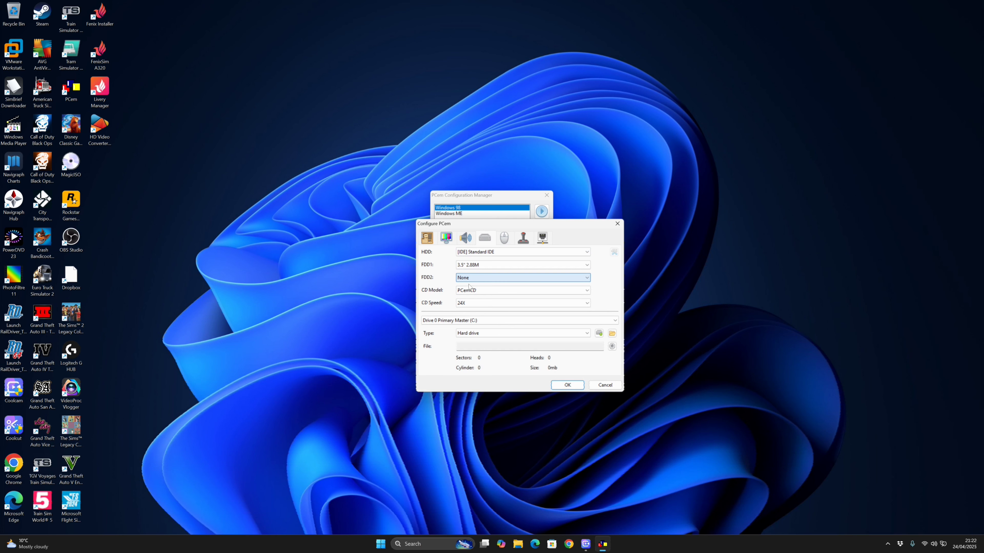
click(484, 267)
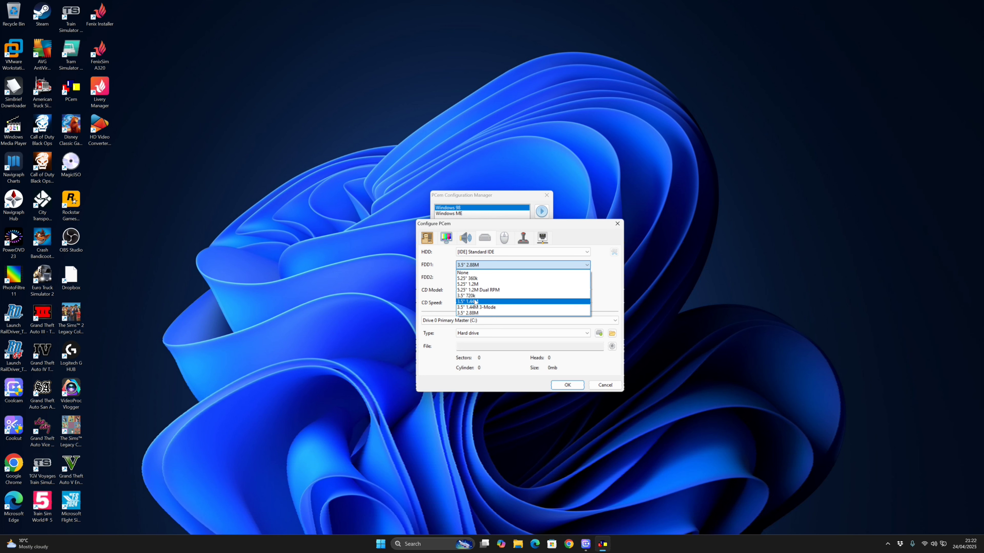
click(476, 302)
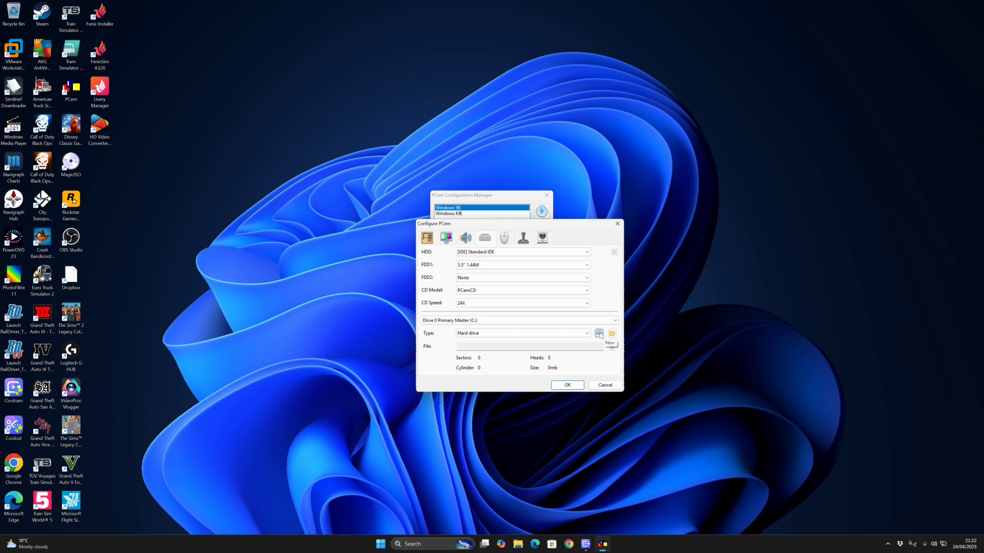
click(612, 333)
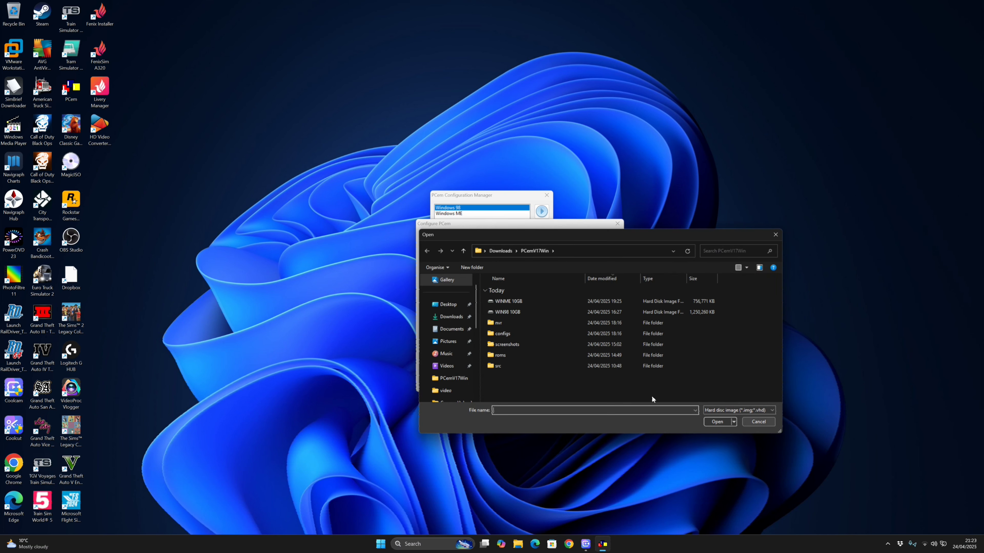
text(WINXP 20GB)
click(711, 422)
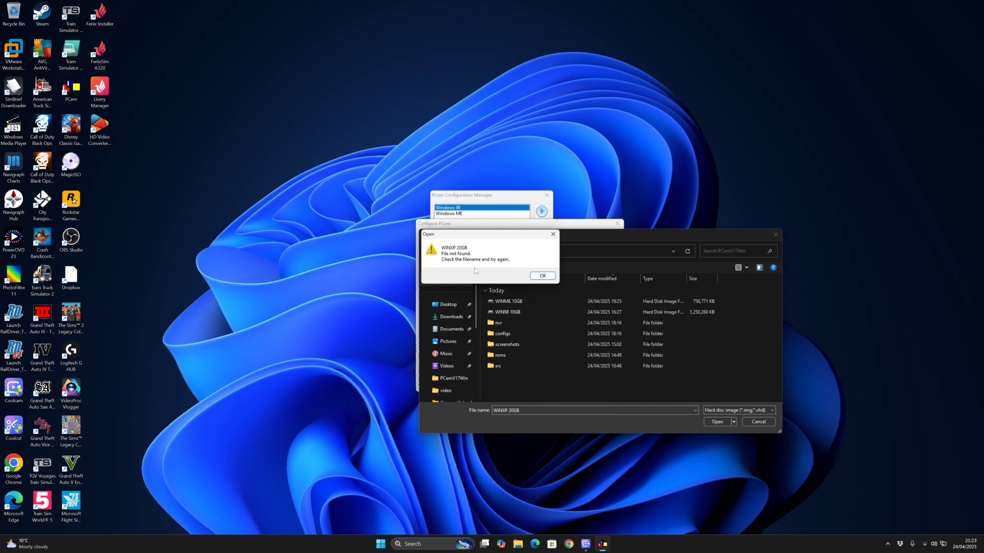
click(542, 276)
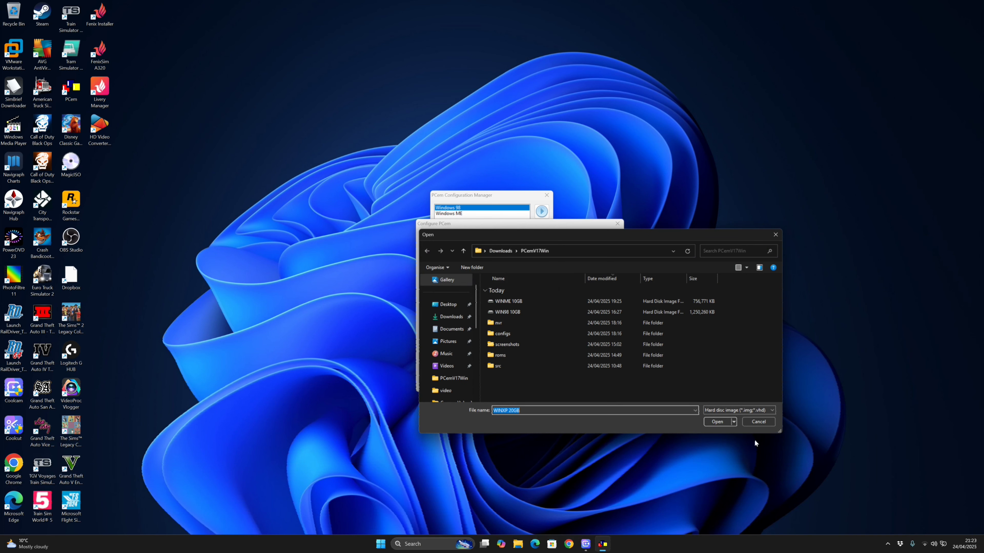
click(758, 422)
- Set up a new hard disc for the primary master drive as a Dynamic-size VHD of 20000 MB
click(599, 333)
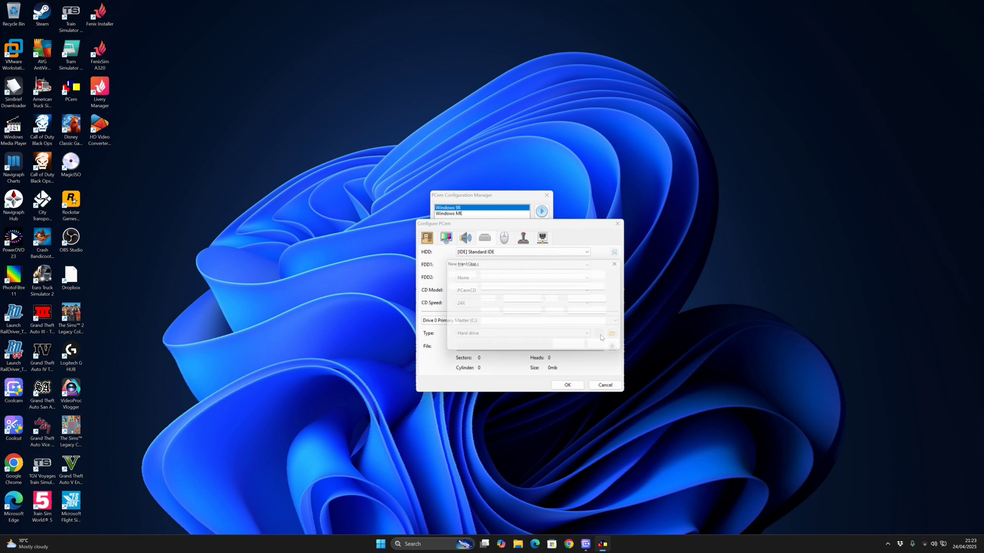
click(512, 274)
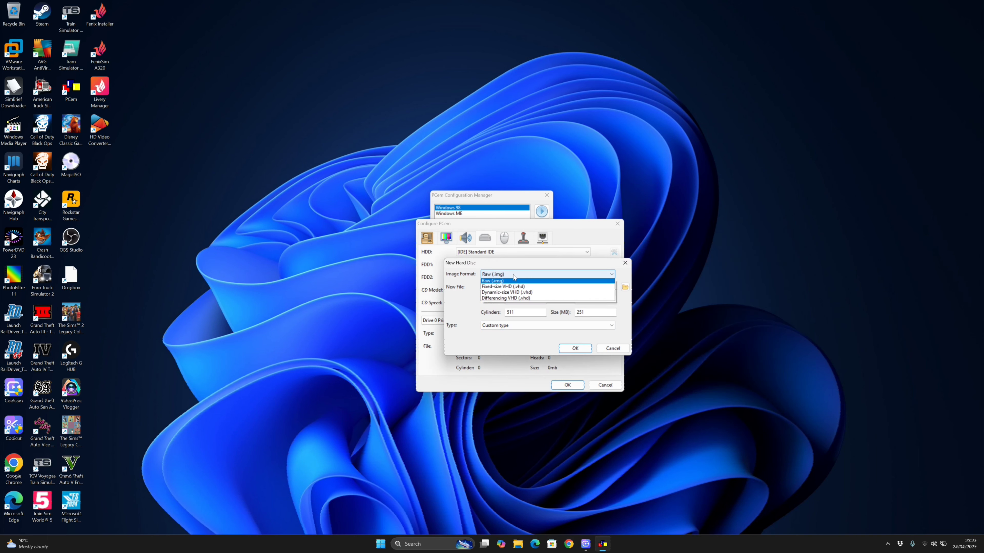
click(512, 294)
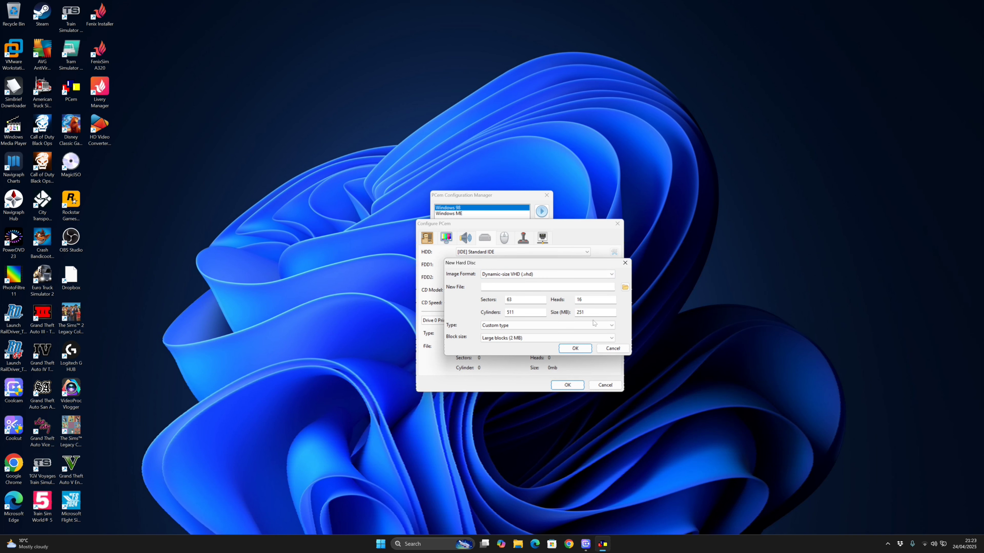
double_click(592, 313)
text(20000)
- Name the new disc file WINXP 20GB in the PCemV17Win folder and create the drive
click(624, 287)
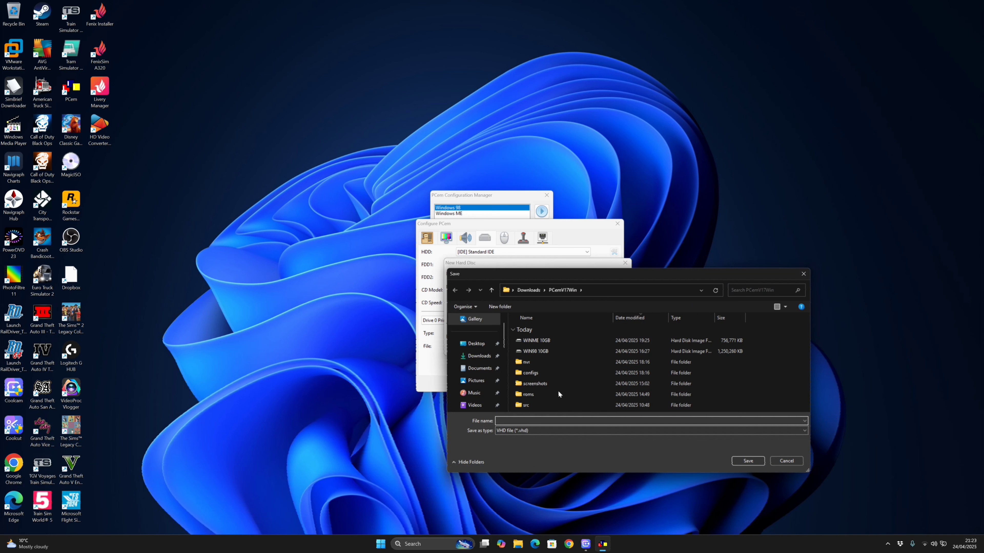
click(536, 351)
mouse_move(524, 421)
mouse_down()
mouse_move(496, 421)
mouse_move(509, 421)
mouse_up()
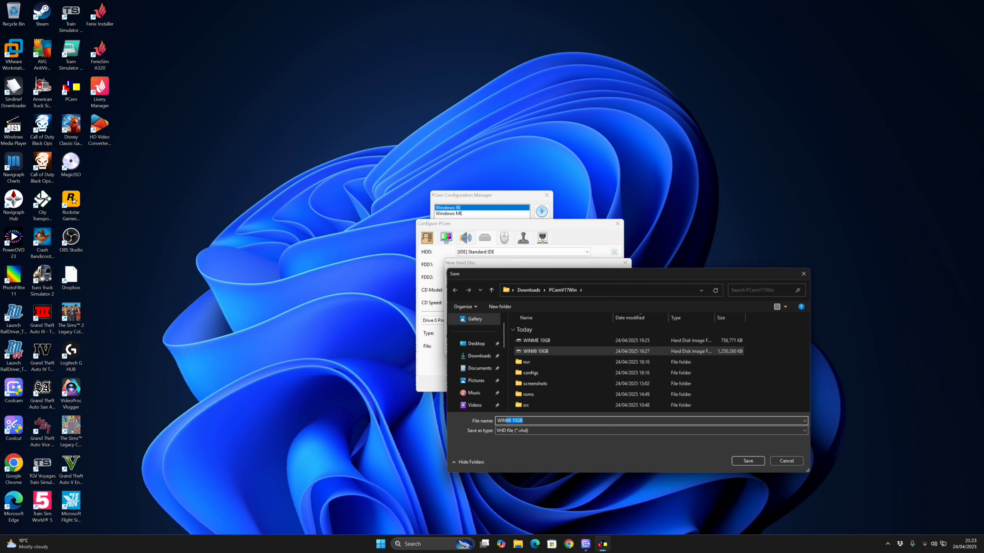
text(XX)
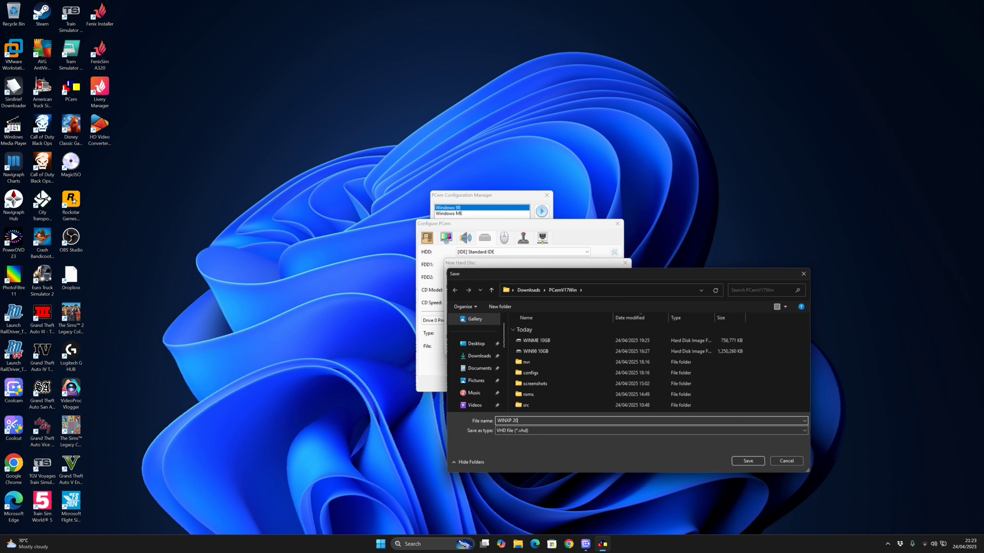
click(738, 459)
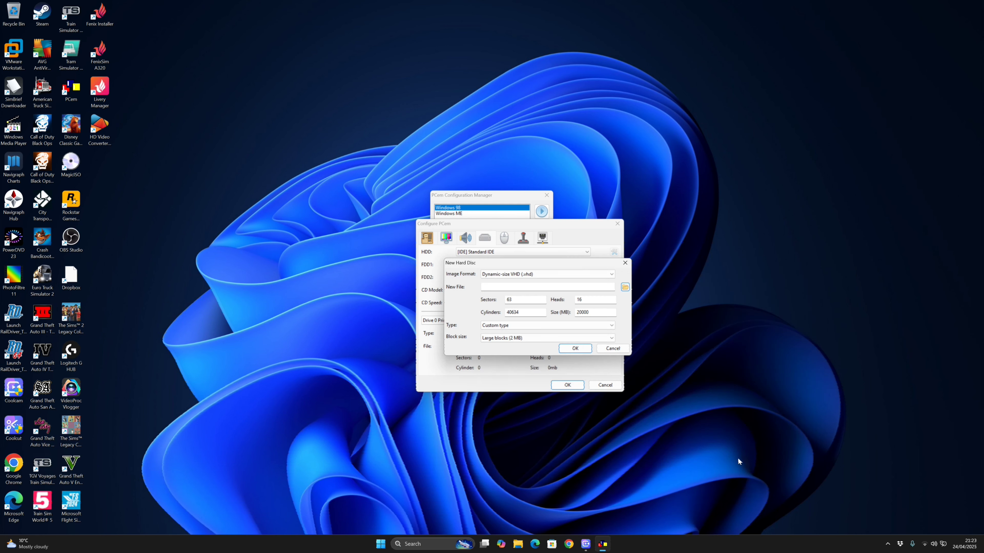
click(582, 352)
click(595, 328)
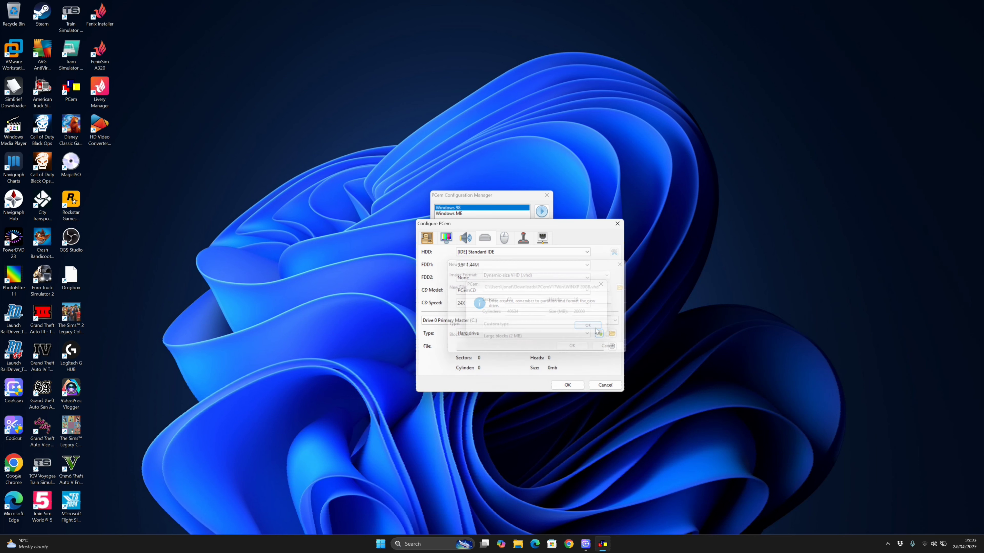
- Set the mouse to Microsoft Intellimouse (PS/2) and accept the machine configuration
click(504, 238)
click(491, 252)
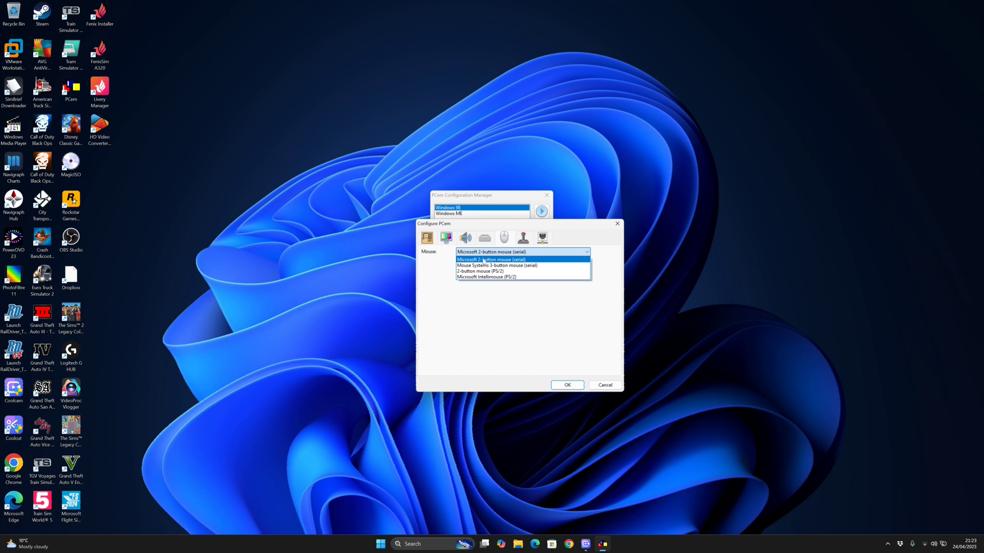
click(488, 278)
click(568, 385)
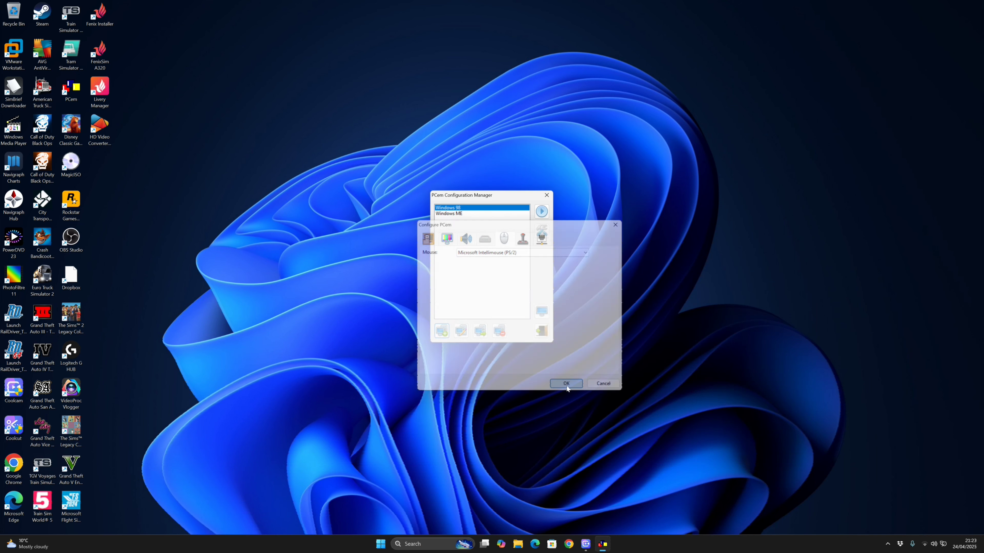
- Start the virtual machine and load the WindowsXP_SP3_HomeEdition image from Downloads into its CD-ROM drive
click(542, 212)
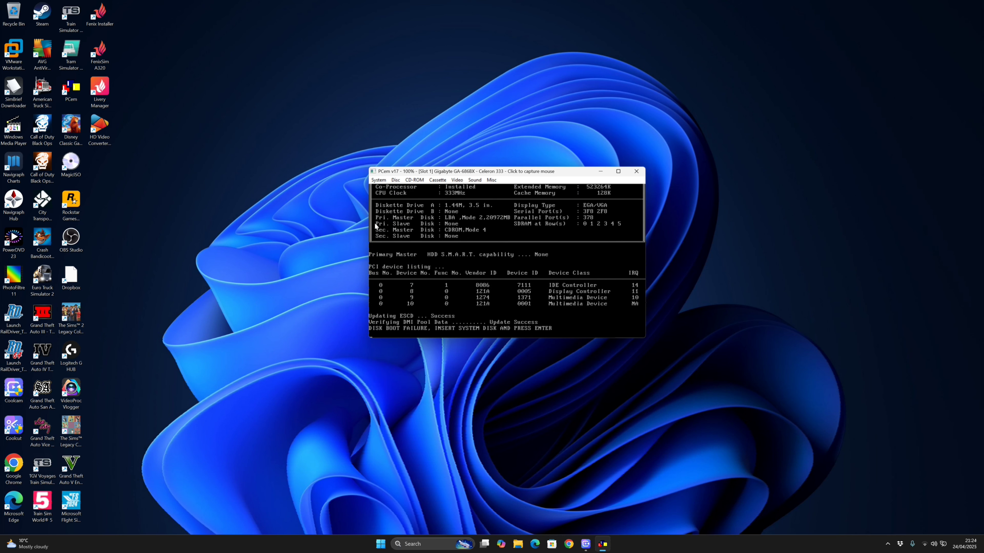
click(414, 180)
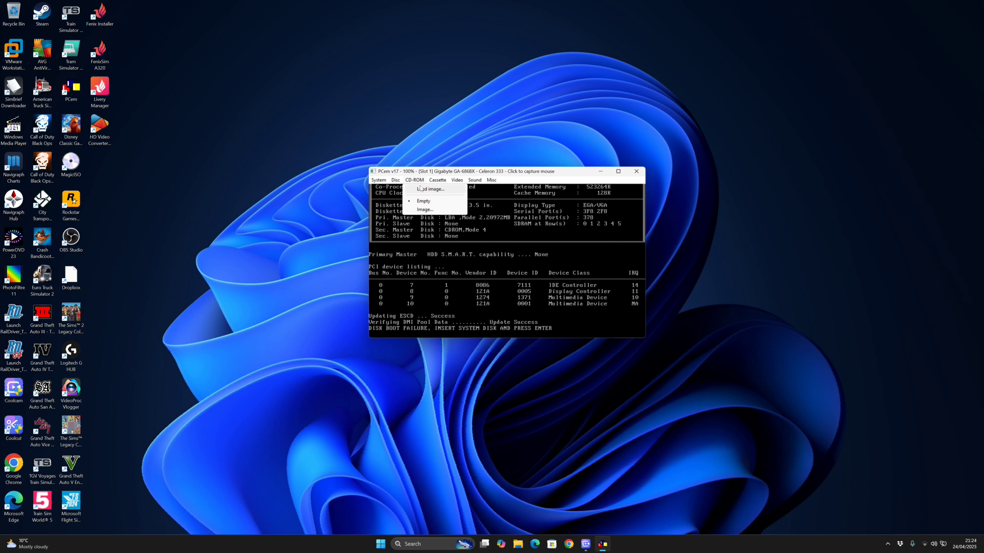
click(421, 190)
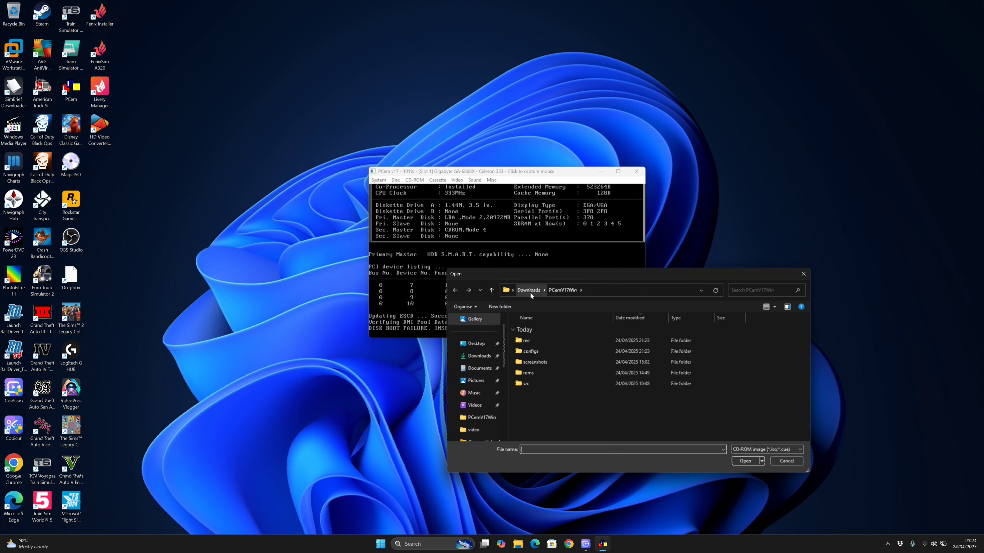
click(530, 290)
click(552, 340)
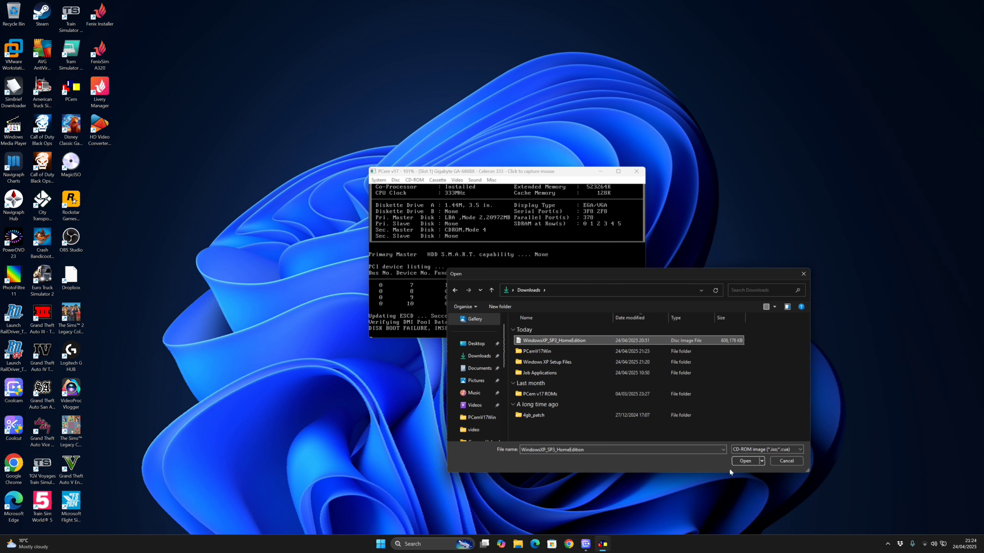
click(739, 461)
- Hard reset the virtual machine and switch its display to full screen
click(381, 181)
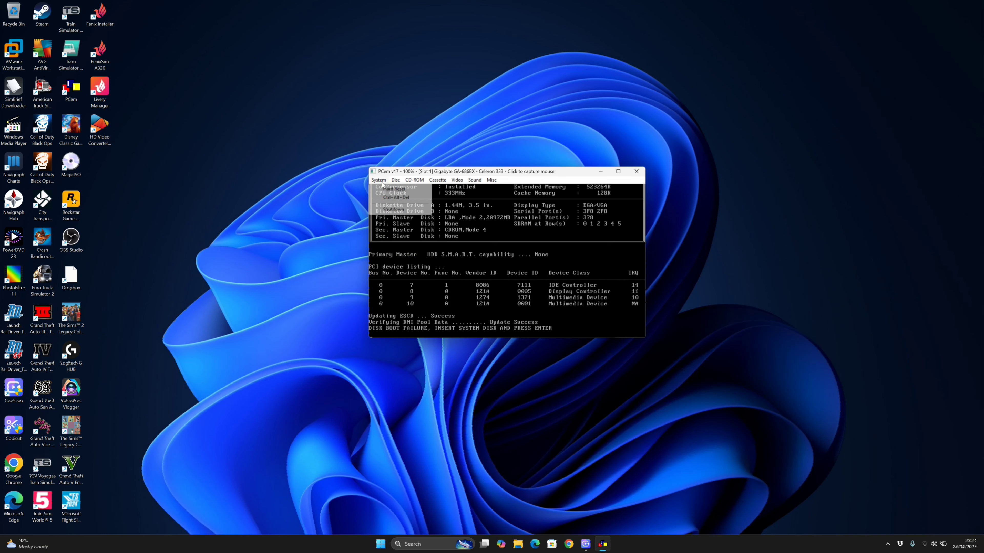
click(393, 189)
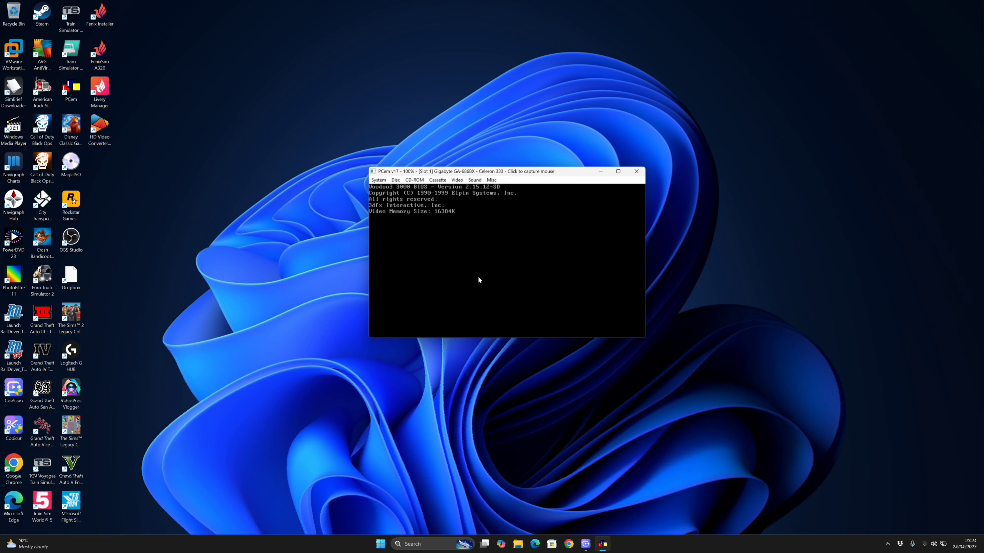
key(ctrl+alt+Page_Up)
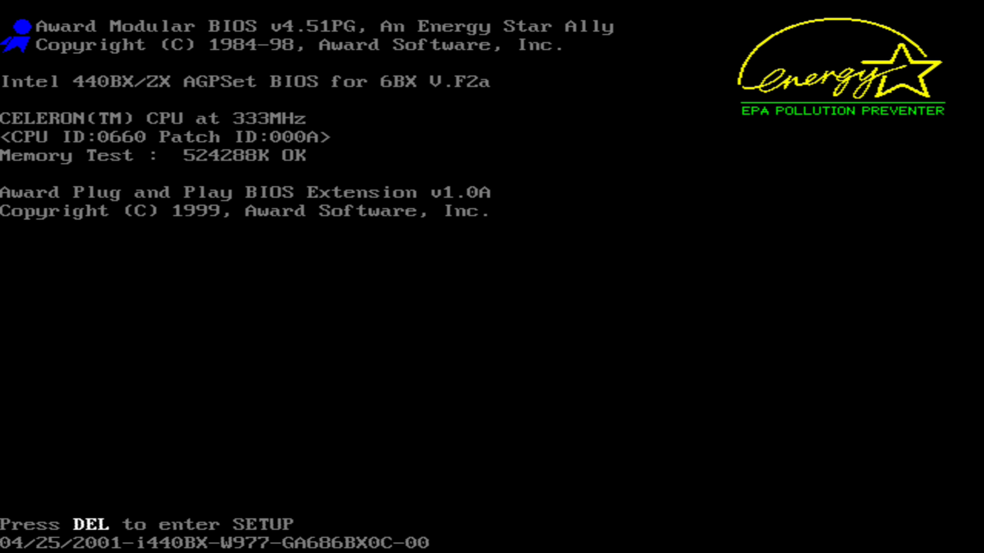
- Enter the BIOS setup and set the Boot Sequence in BIOS Features Setup to CDROM,C,A
key(Delete)
key(Down)
key(Return)
key(Down)
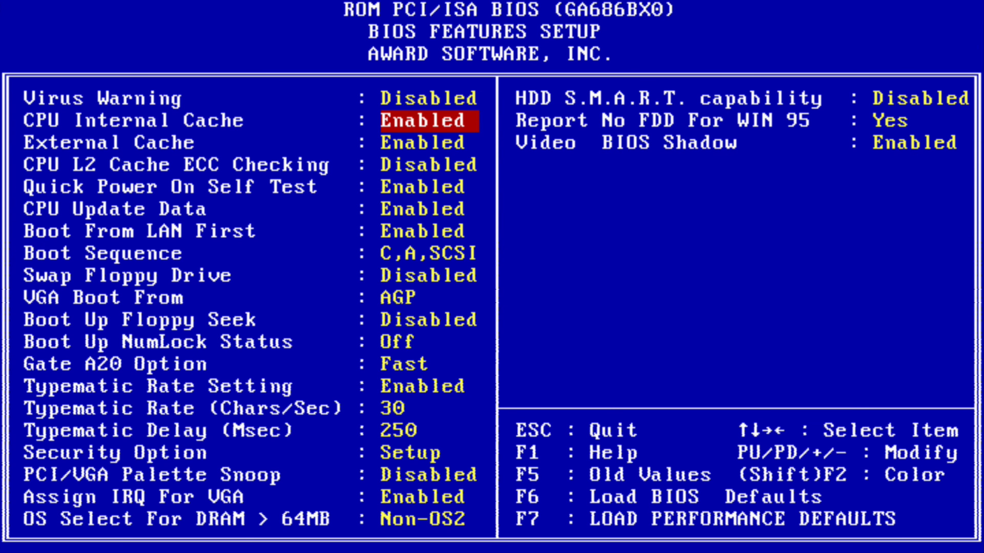
key(Down)
key(Down)
key(Down)
key(Down)
key(Down)
key(Down)
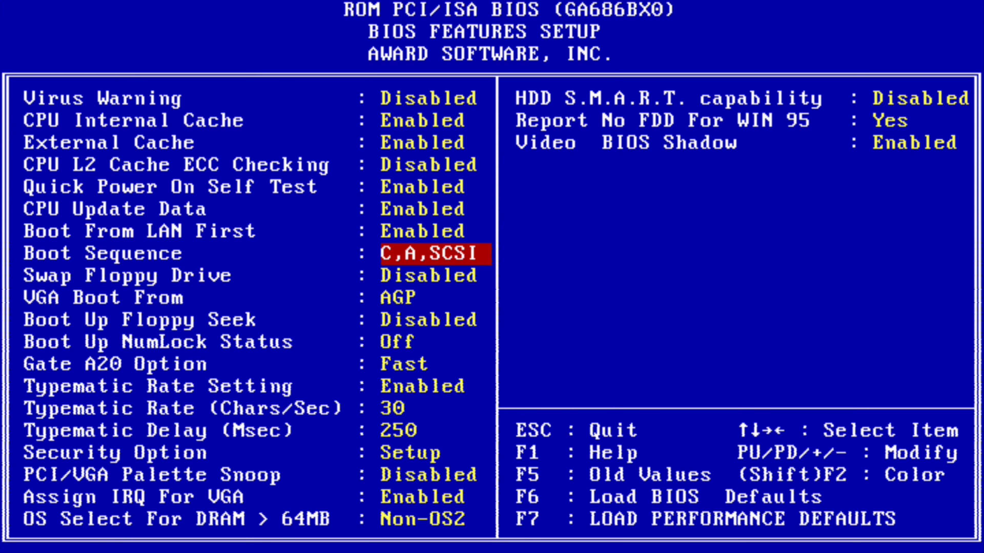
key(Page_Down)
key(Page_Down)
key(Page_Down)
key(Page_Down)
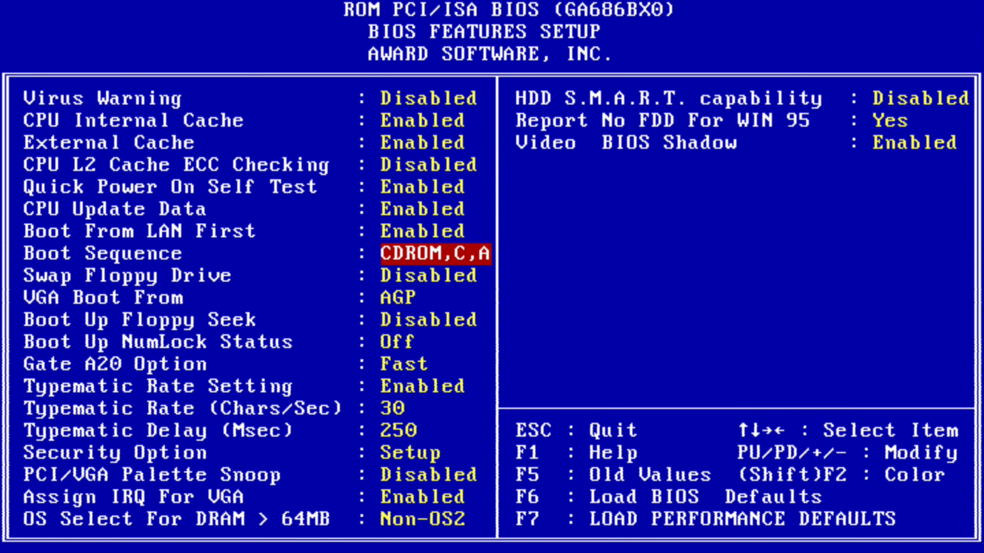
key(Escape)
- Toggle the PNP OS Installed setting in the PNP/PCI Configuration and return to the main BIOS screen
key(Down)
key(Down)
key(Down)
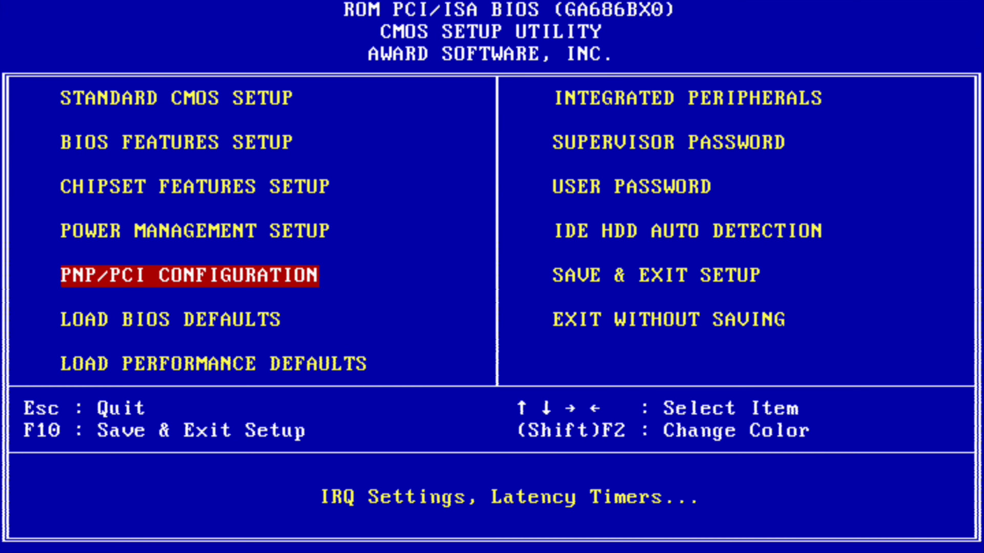
key(Return)
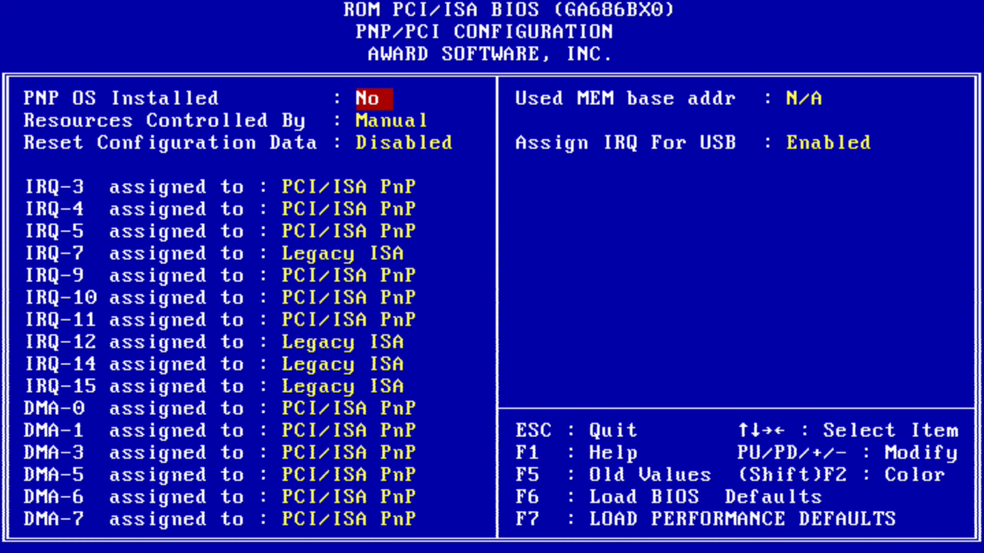
key(Page_Down)
key(Escape)
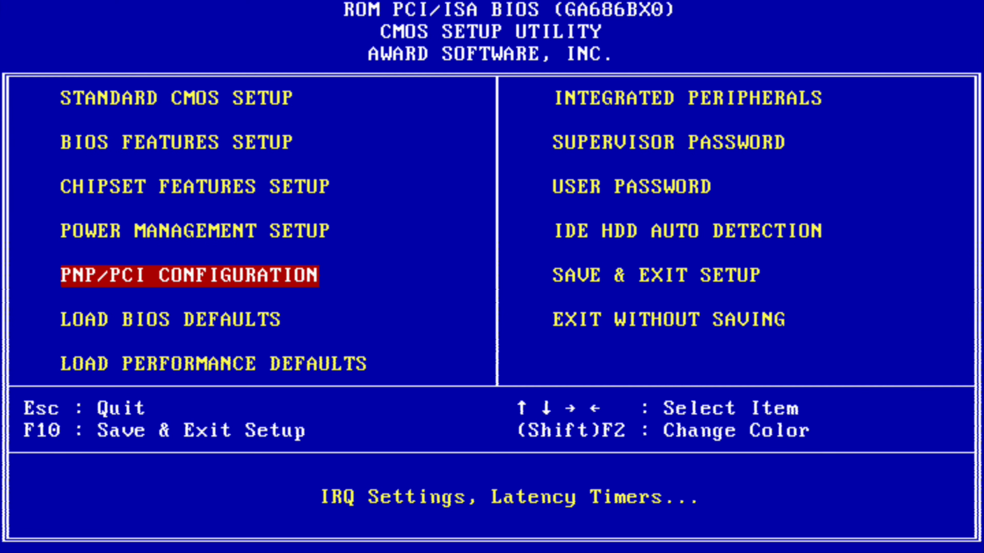
- Open the Integrated Peripherals setup and leave USB Keyboard Support set to Disabled
key(Right)
key(Up)
key(Up)
key(Up)
key(Up)
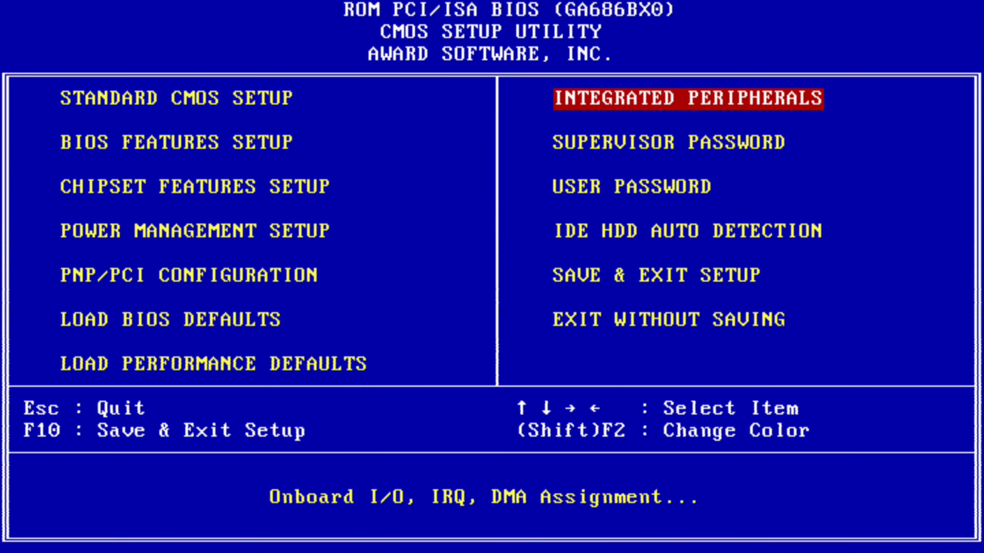
key(Return)
key(Down)
key(Down)
key(Down)
key(Down)
key(Down)
key(Down)
key(Down)
key(Down)
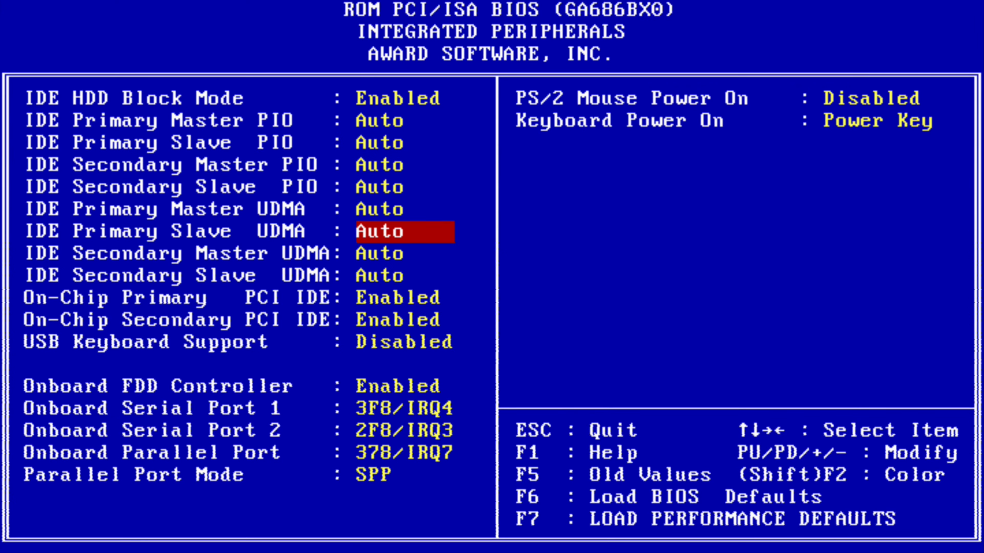
key(Down)
key(Down)
key(Down)
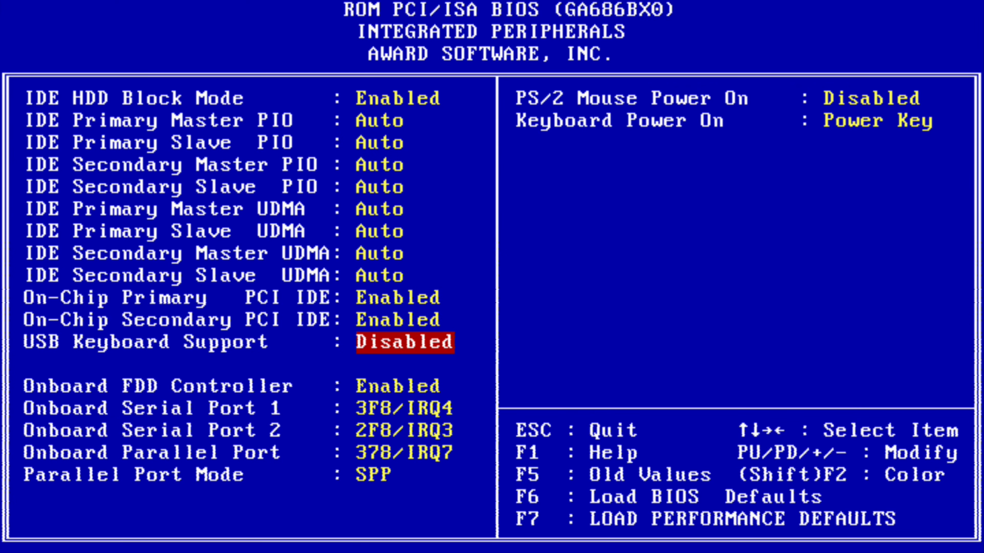
key(Page_Down)
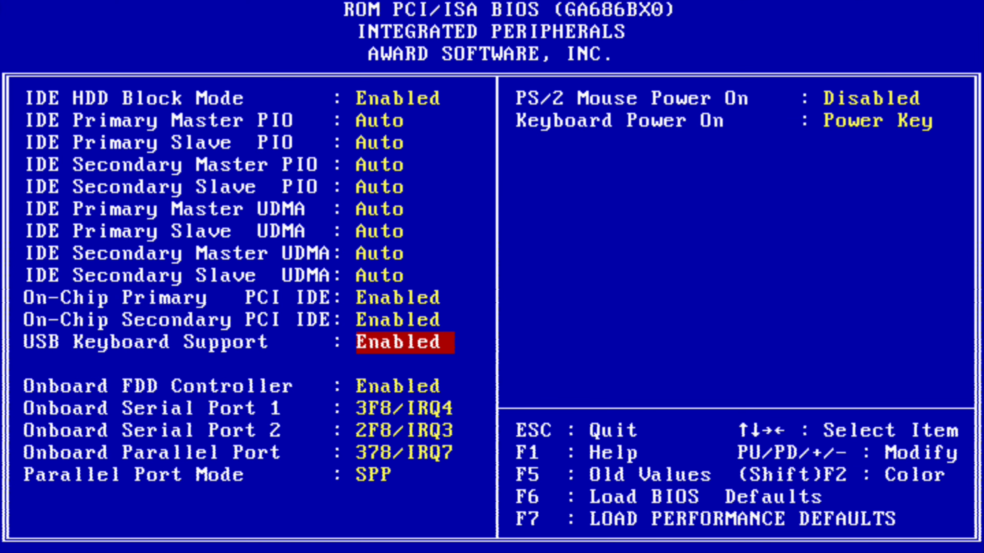
key(Page_Down)
- Set the Onboard FDD Controller, Onboard Serial Ports 1 and 2 and the Onboard Parallel Port to Disabled
key(Down)
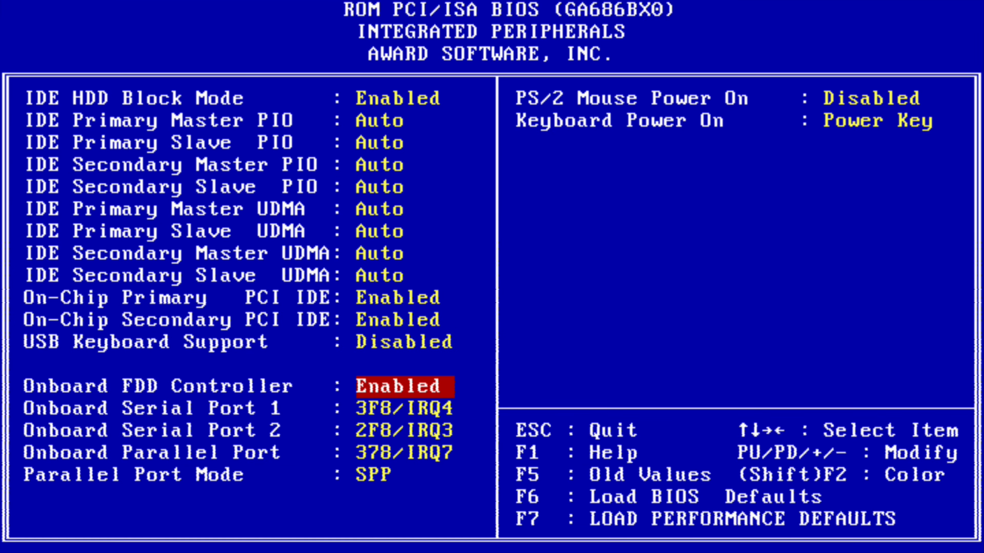
key(Page_Down)
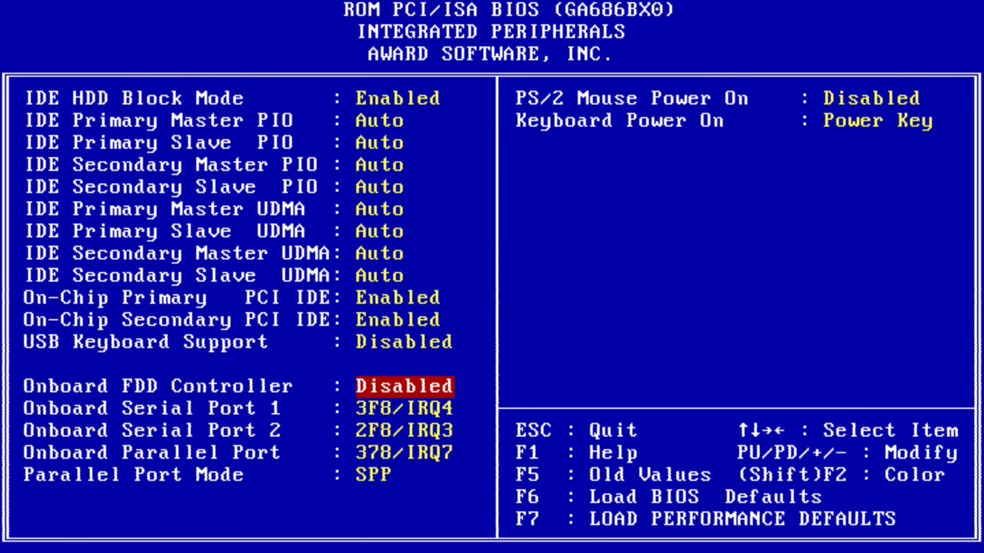
key(Down)
key(Page_Down)
key(Down)
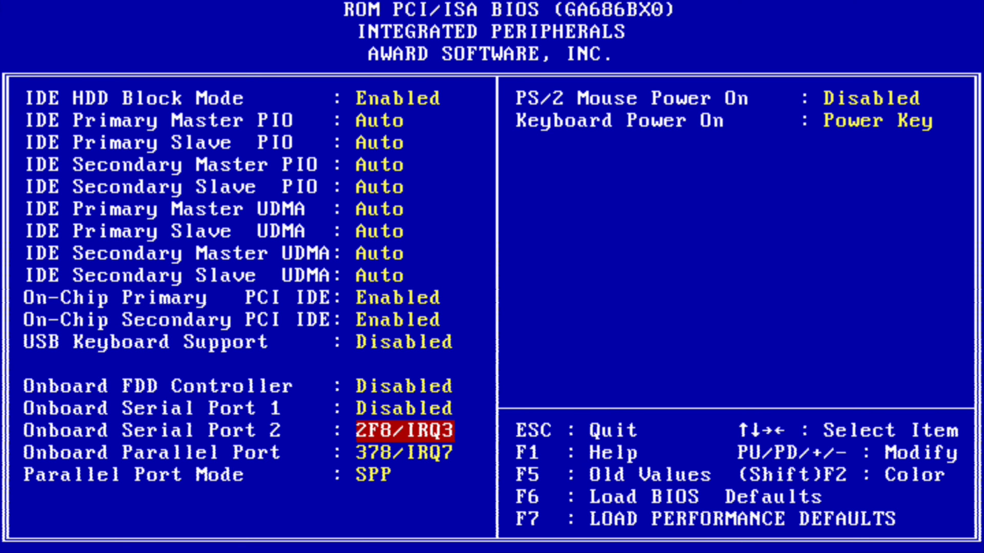
key(Page_Down)
key(Page_Down)
key(Down)
key(Page_Down)
key(Page_Down)
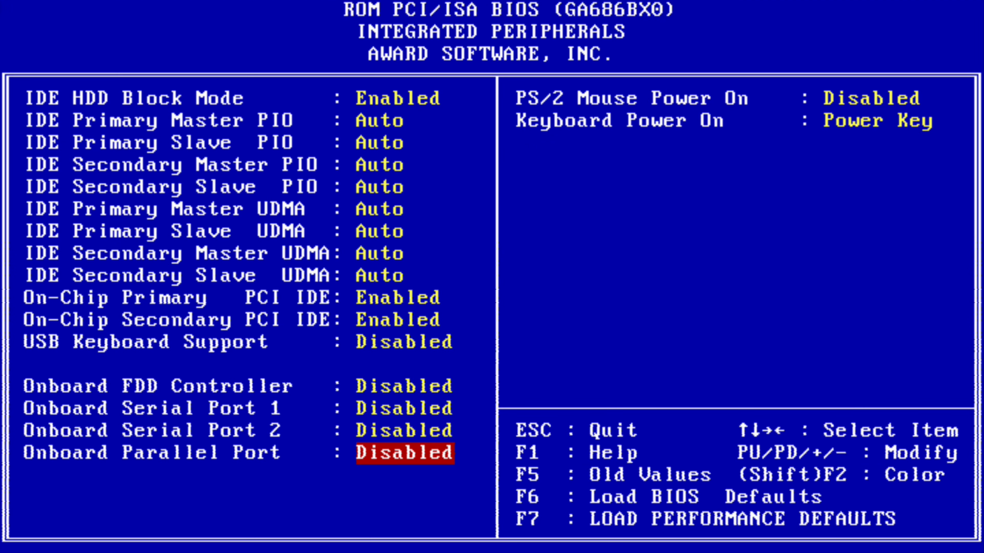
- Set the Onboard FDD Controller back to Enabled and return to the main BIOS screen
key(Up)
key(Up)
key(Up)
key(Page_Down)
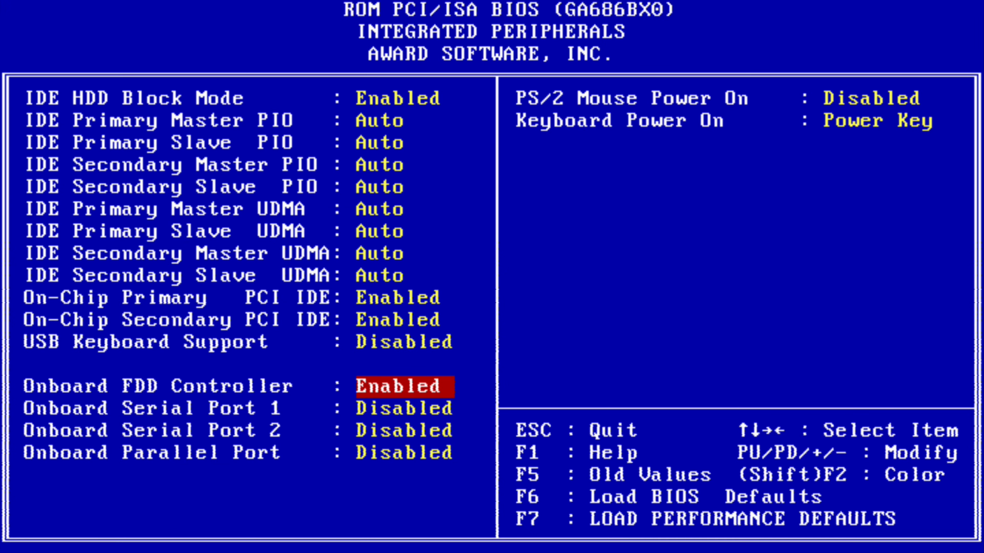
key(Down)
key(Down)
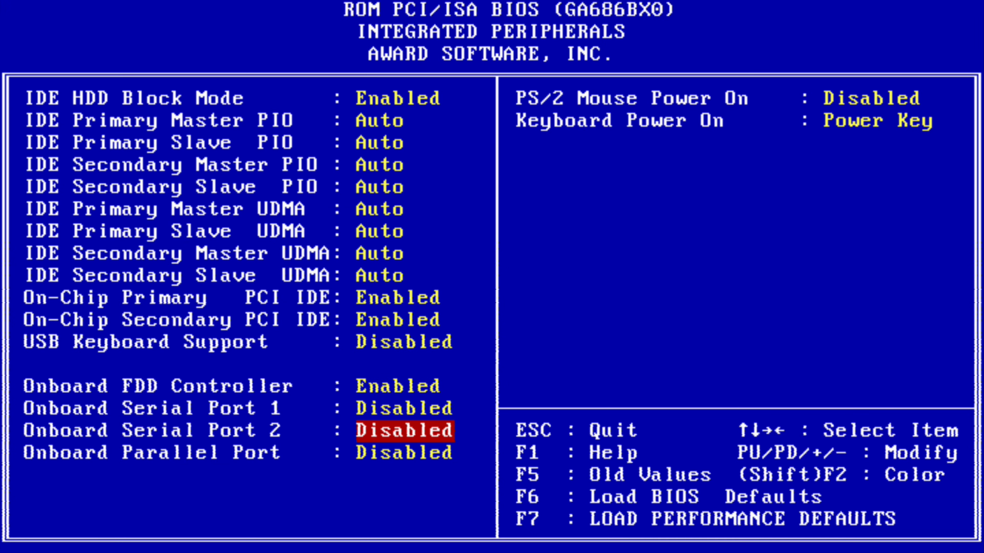
key(Down)
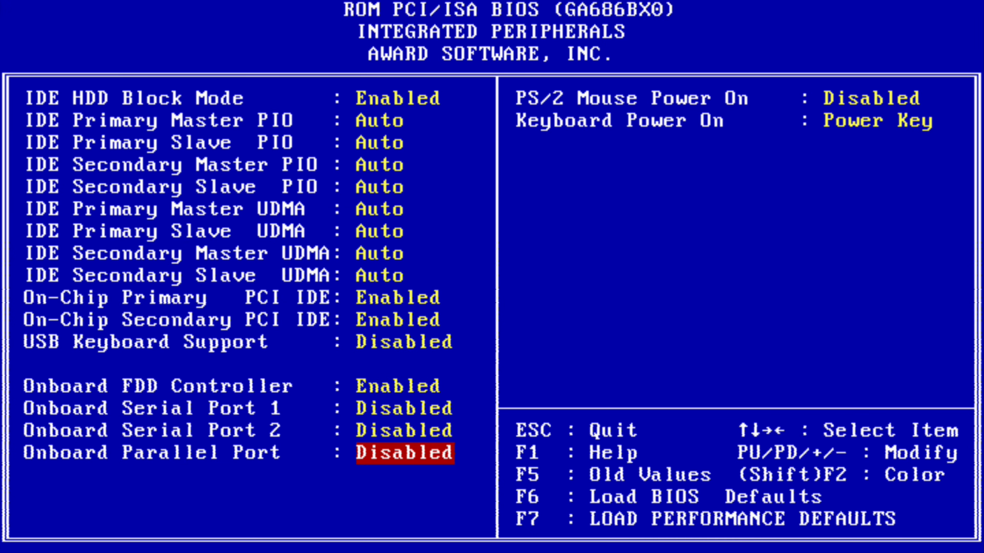
key(Up)
key(Escape)
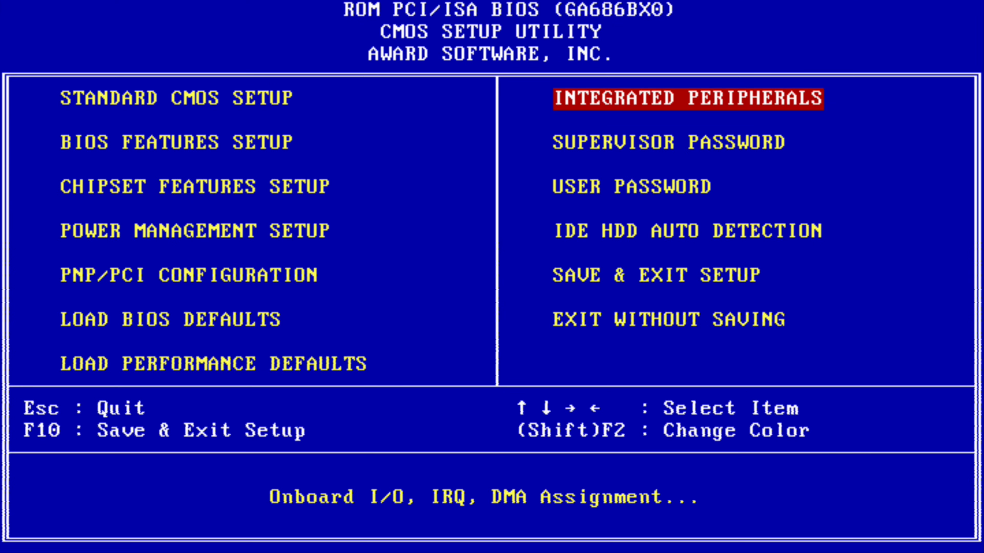
- Save the BIOS settings to CMOS and exit the setup utility
key(Down)
key(Down)
key(Down)
key(Down)
key(Return)
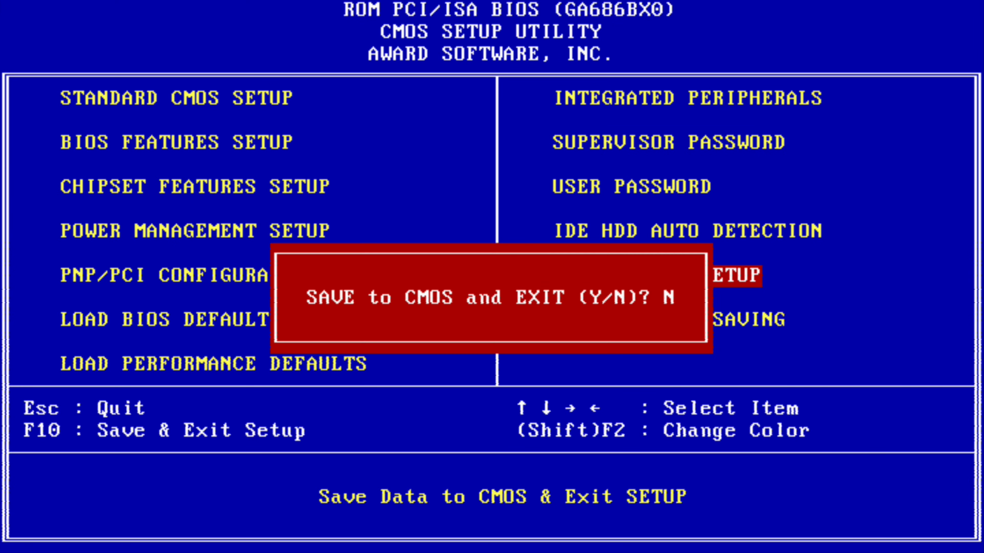
text(y)
key(Return)
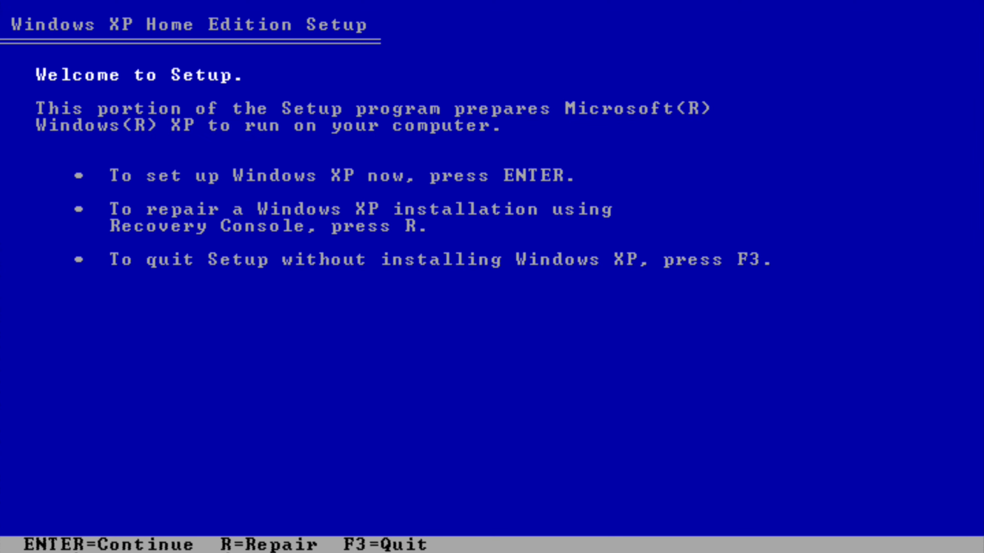
- Start setting up Windows XP, page through the licensing agreement and accept it
key(Return)
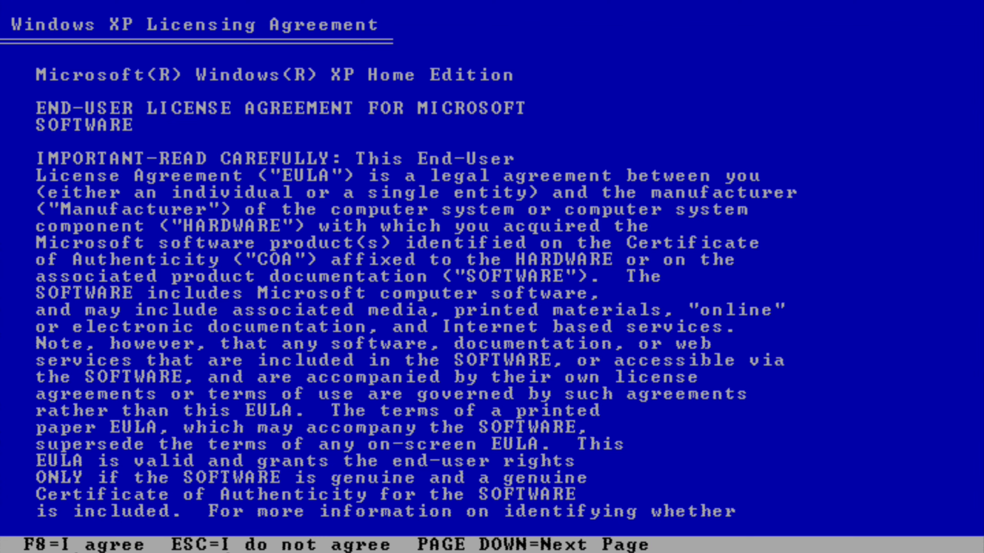
key(Page_Down)
key(Page_Down)
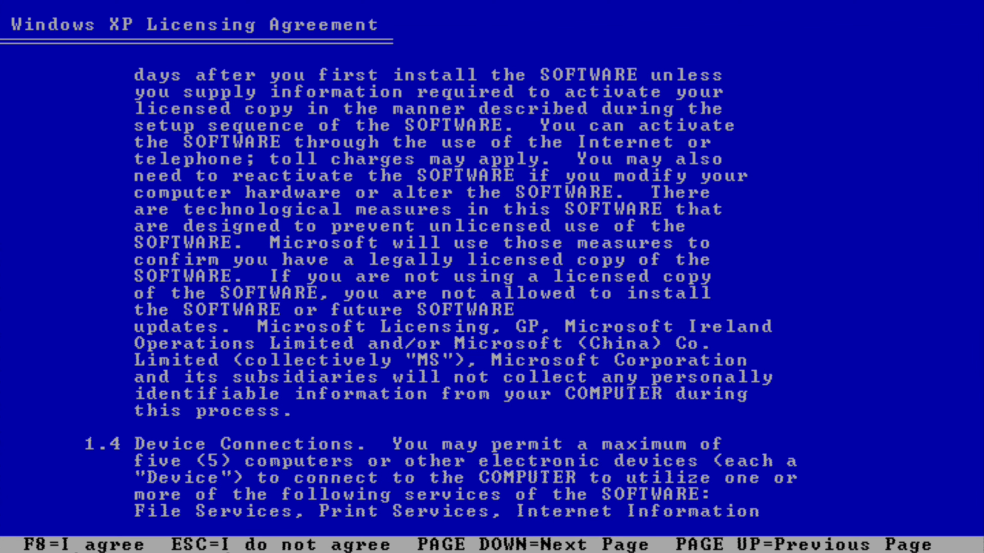
key(F8)
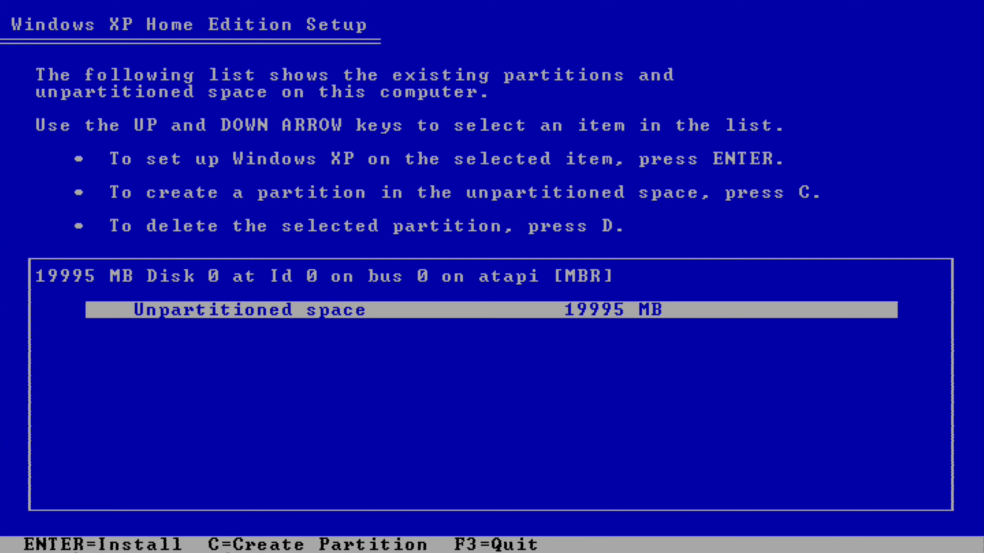
- Install Windows XP on the unpartitioned space of Disk 0 and format the partition with the full NTFS option
key(Return)
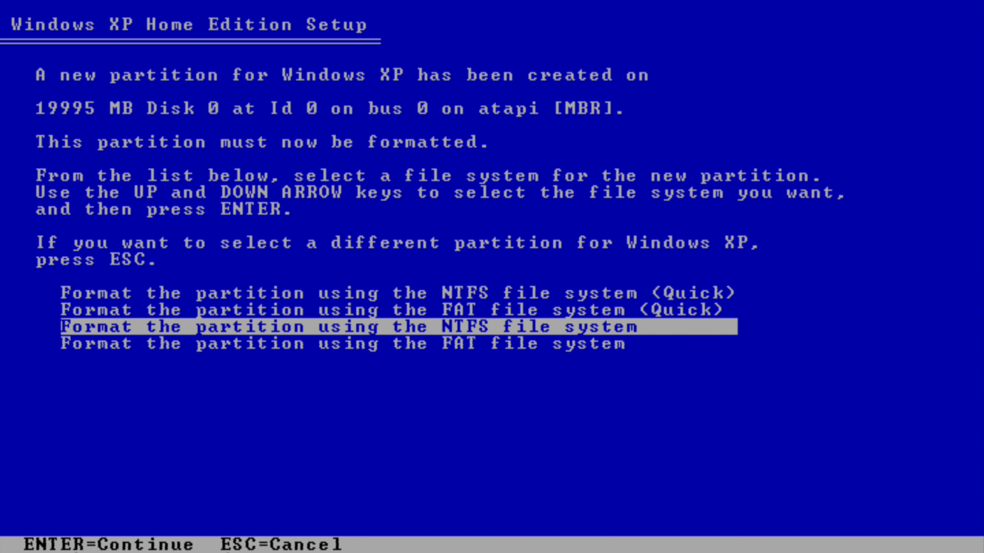
key(Return)
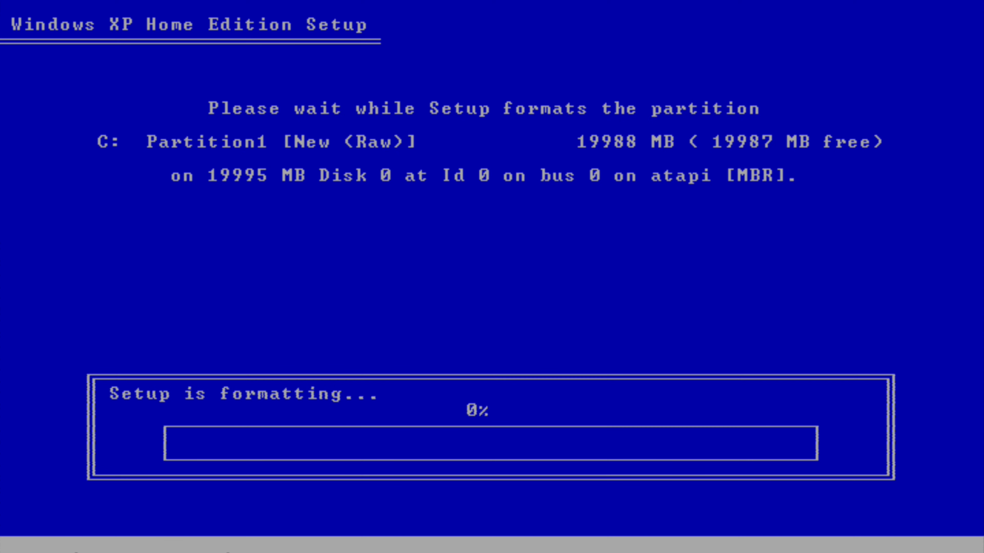
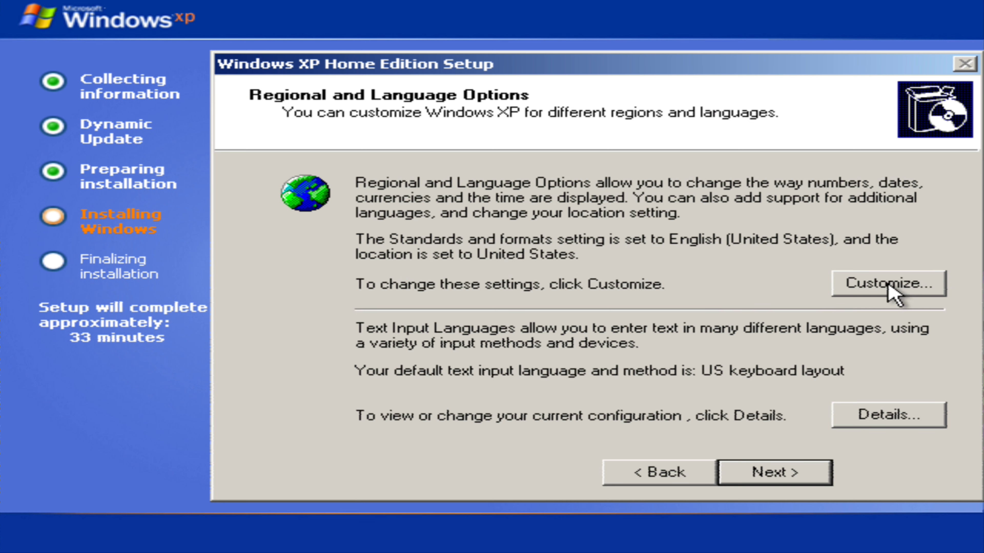
- Customize the regional options with standards and formats set to English (United Kingdom) and location set to United Kingdom
click(888, 284)
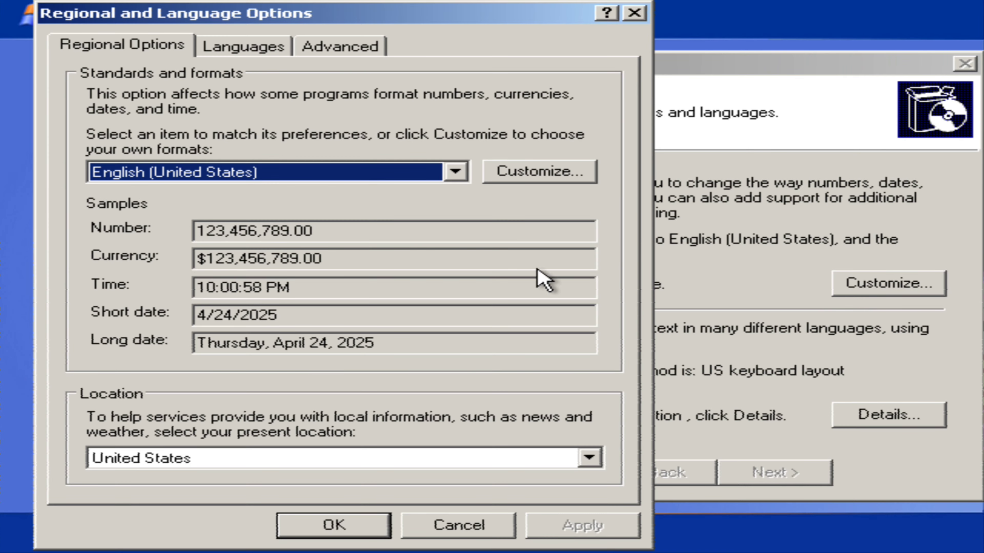
click(423, 179)
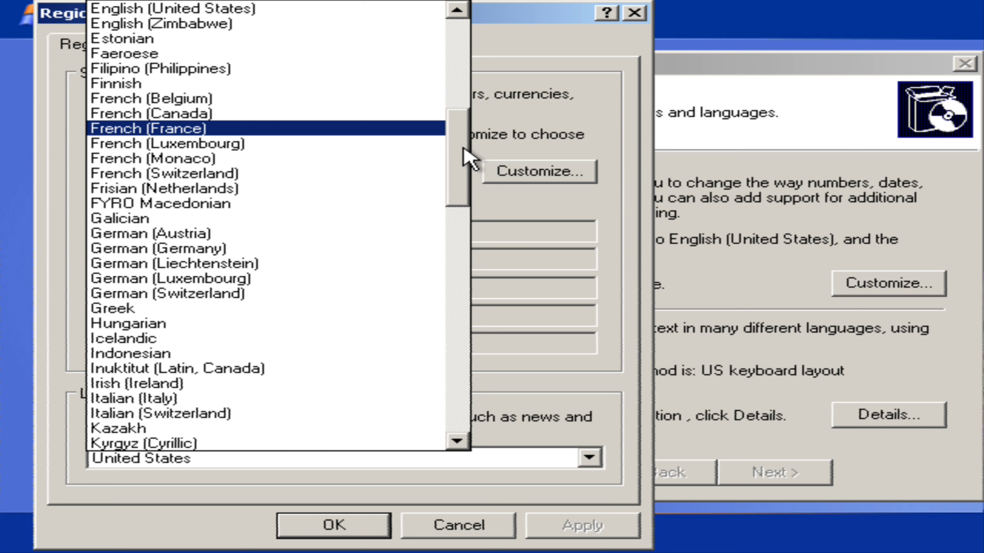
drag(463, 148, 465, 123)
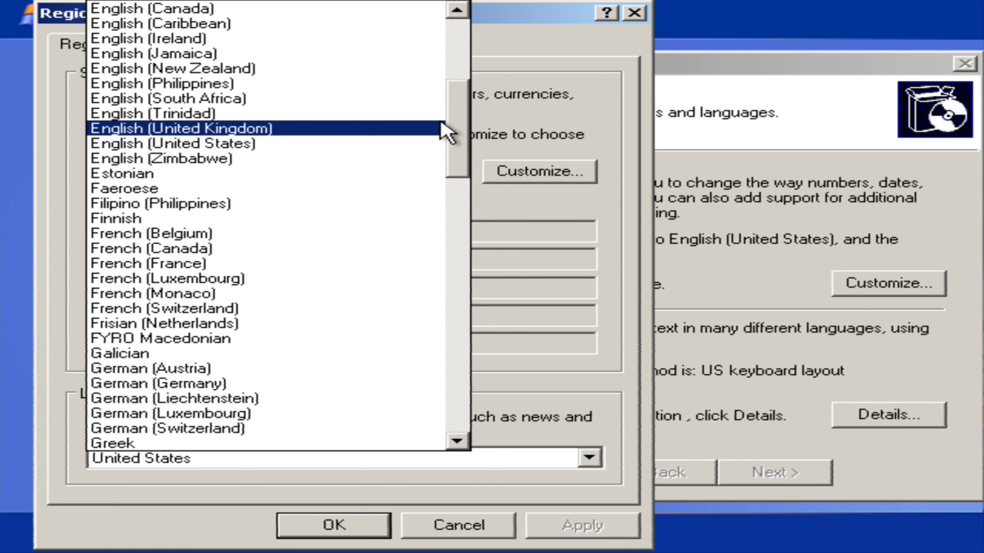
drag(457, 105, 459, 242)
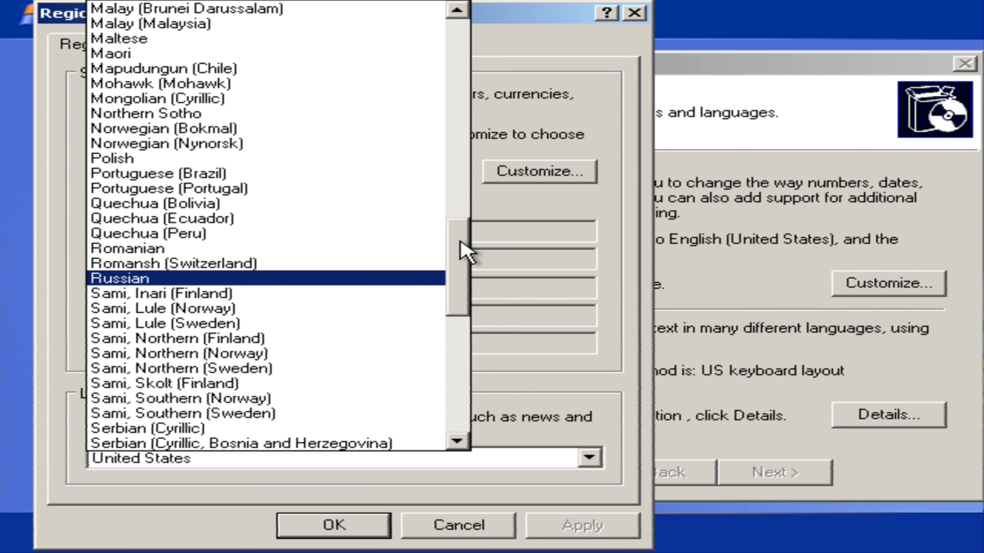
drag(457, 244, 463, 102)
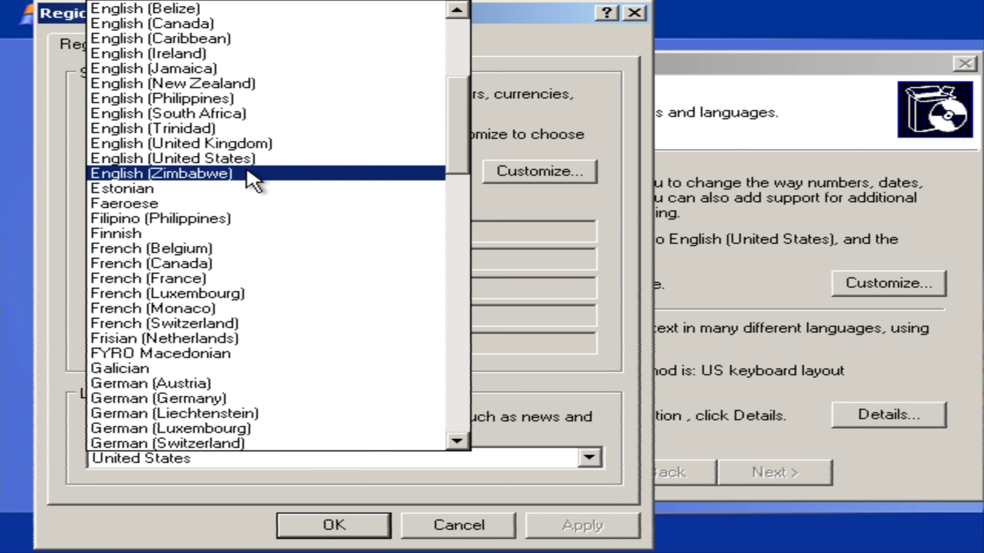
click(239, 144)
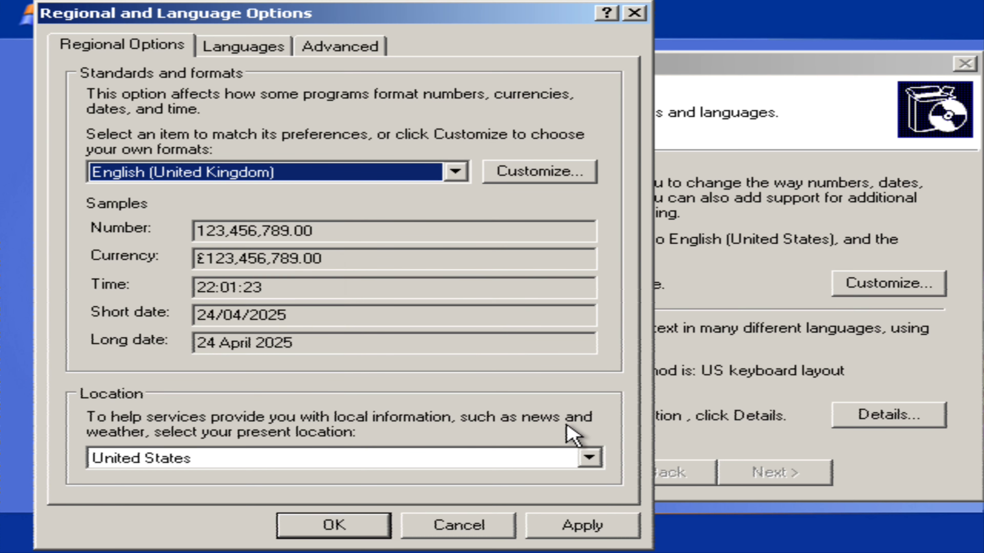
click(589, 458)
click(284, 234)
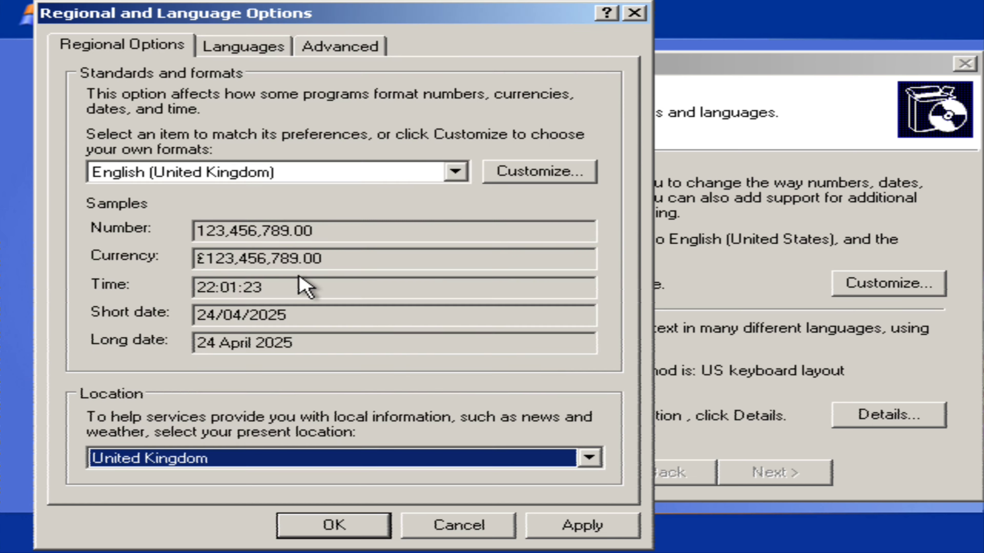
- Add the English (United Kingdom) input language with the United Kingdom keyboard layout to the text services
click(245, 45)
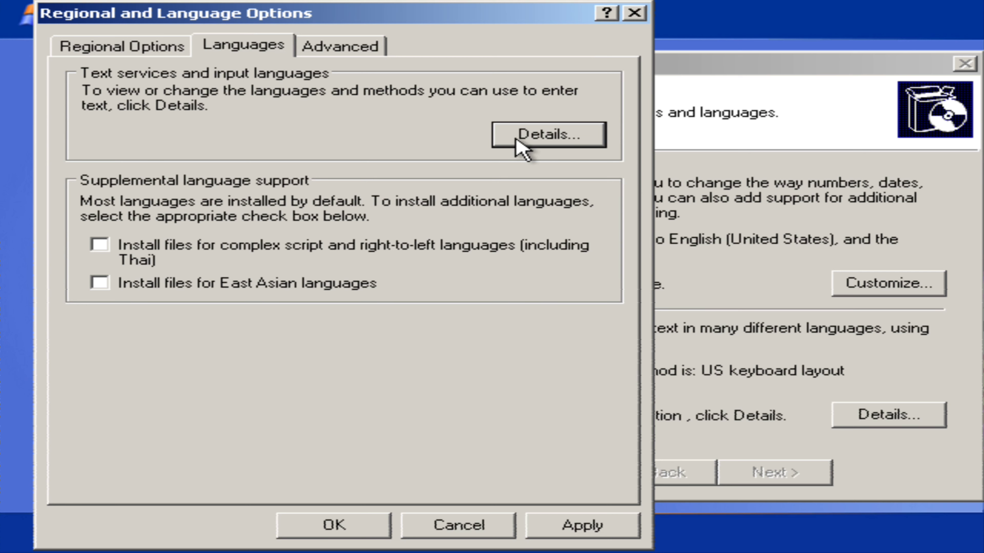
click(521, 143)
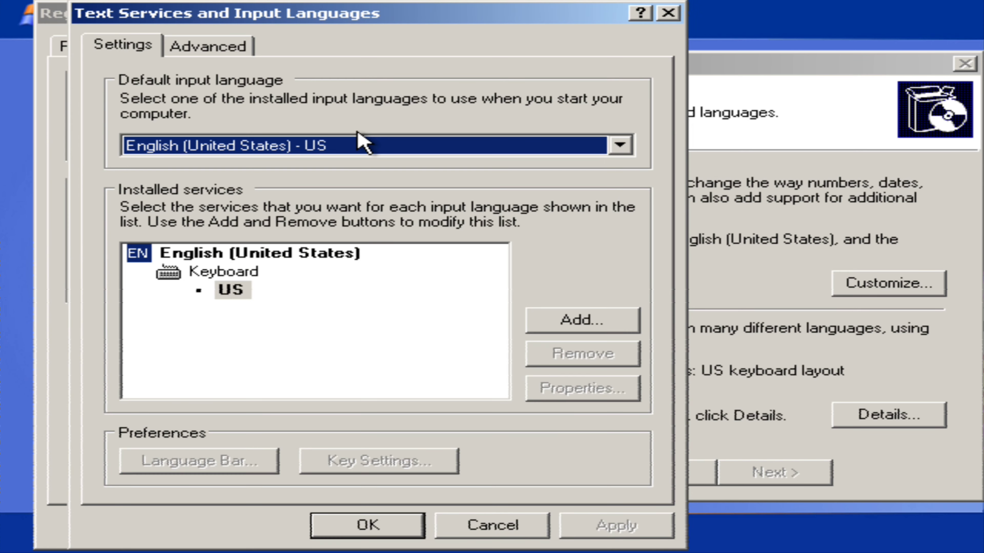
click(324, 149)
click(483, 202)
click(568, 324)
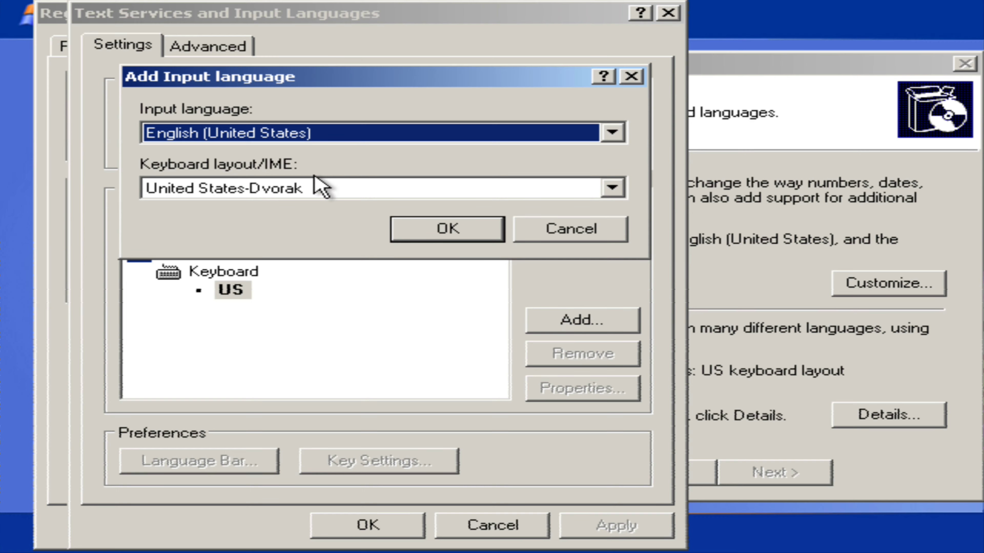
click(308, 133)
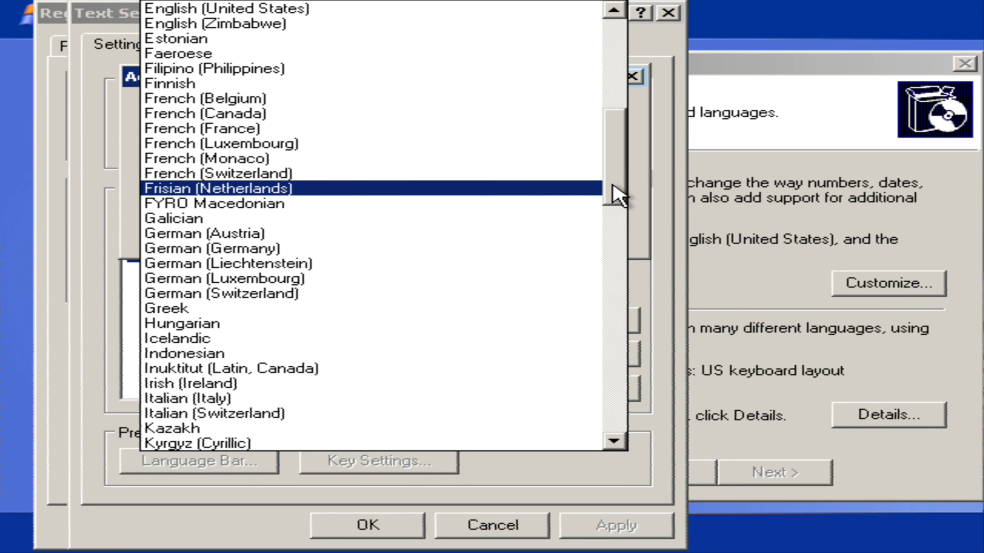
scroll(621, 176, up, 1)
scroll(211, 29, up, 1)
click(205, 38)
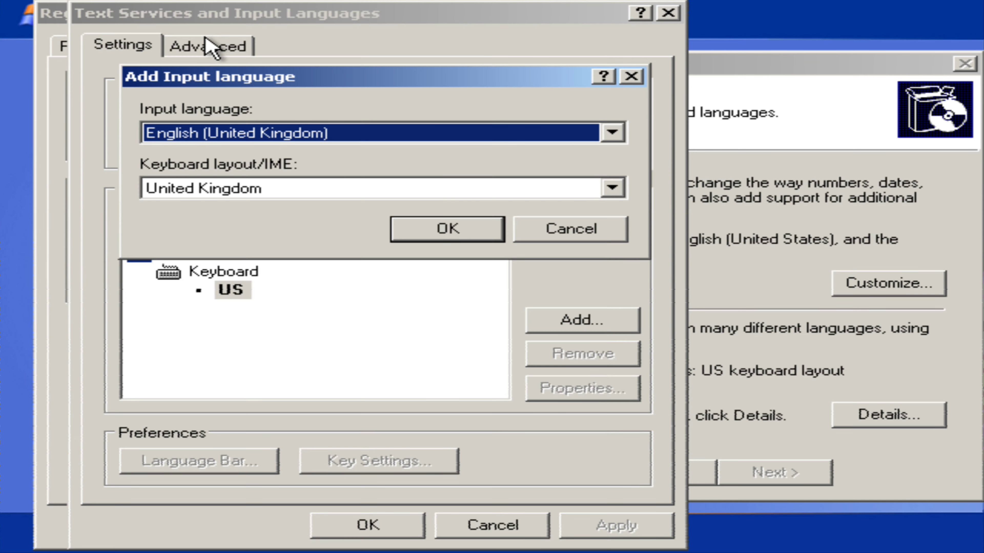
click(446, 232)
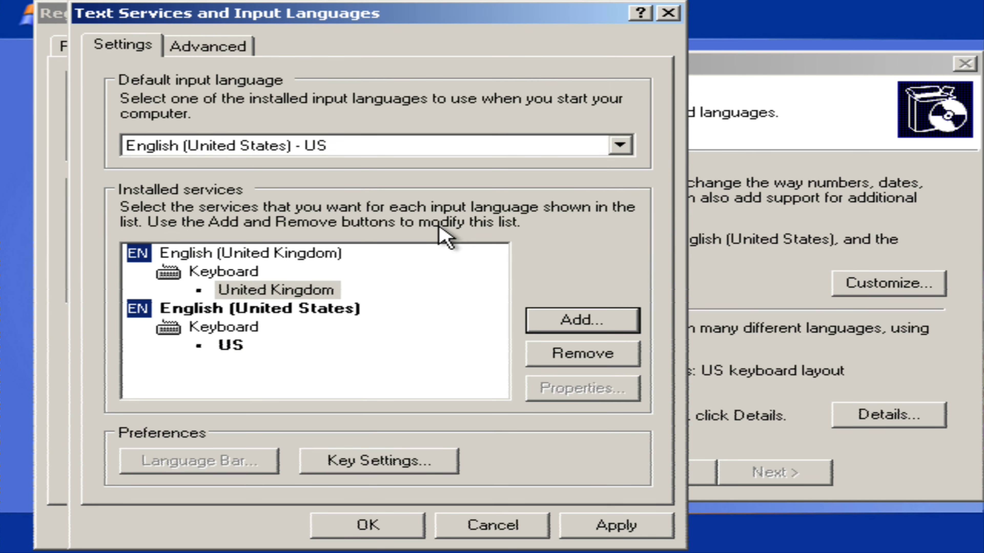
- Set the default input language to English (United Kingdom) - United Kingdom
click(238, 271)
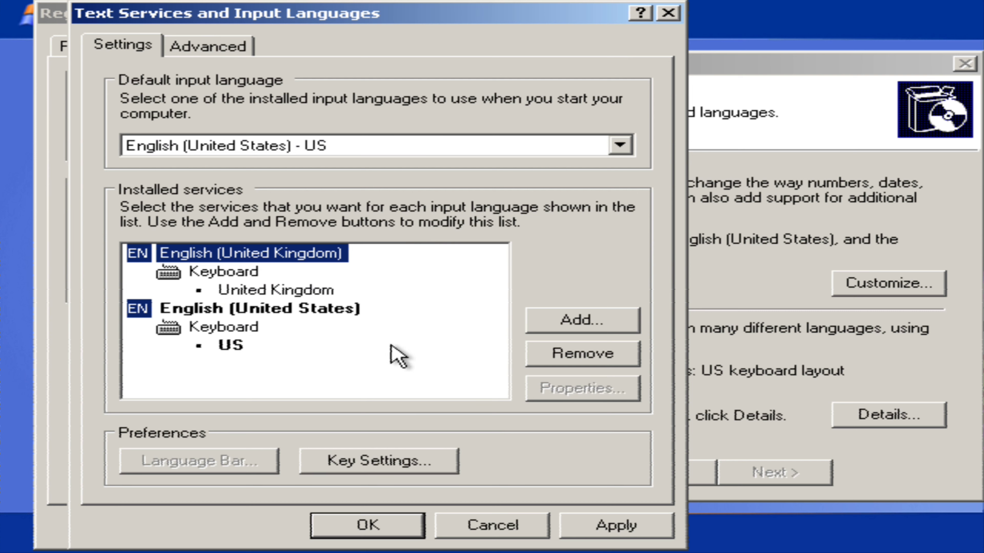
click(360, 310)
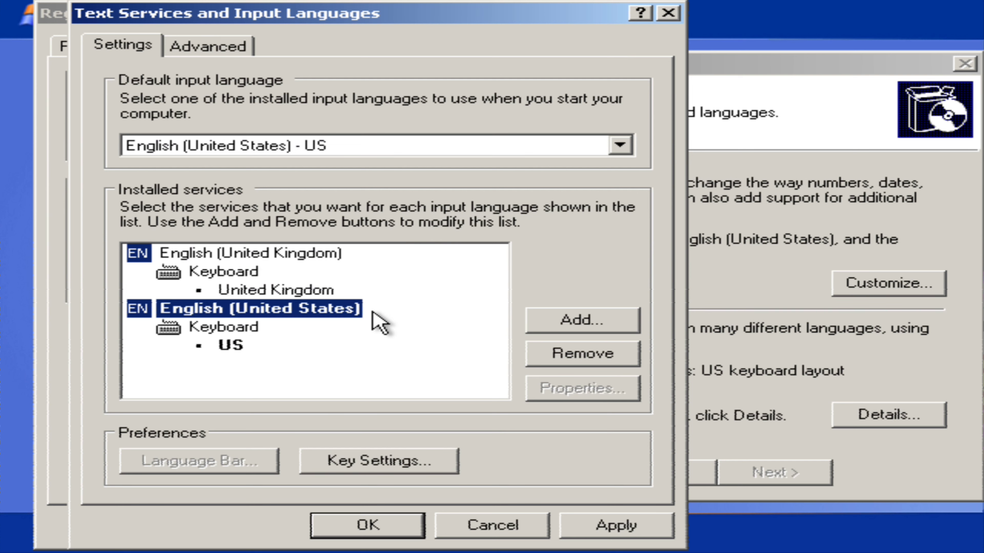
click(310, 149)
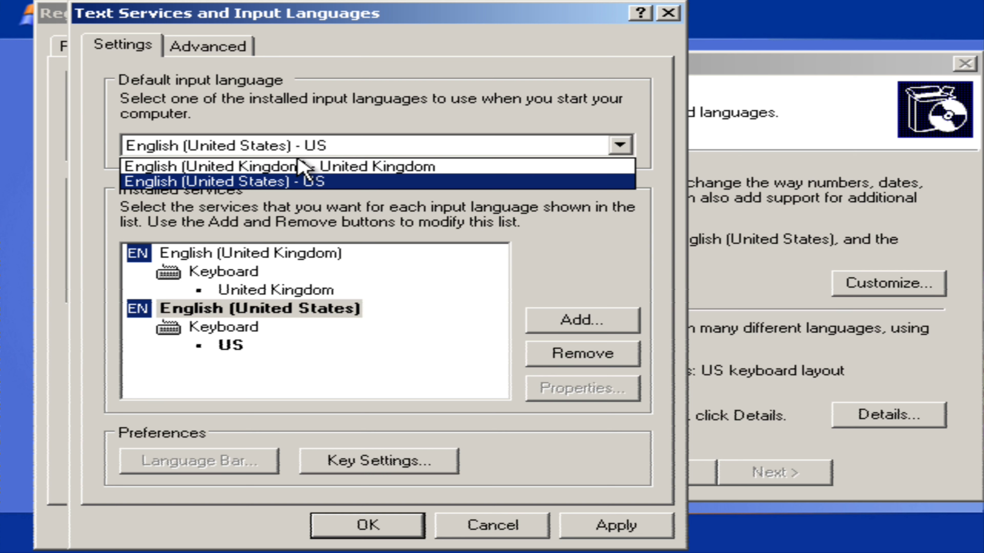
click(308, 161)
- Remove the English (United States) input language from the installed services, then apply and confirm the text services settings
click(296, 310)
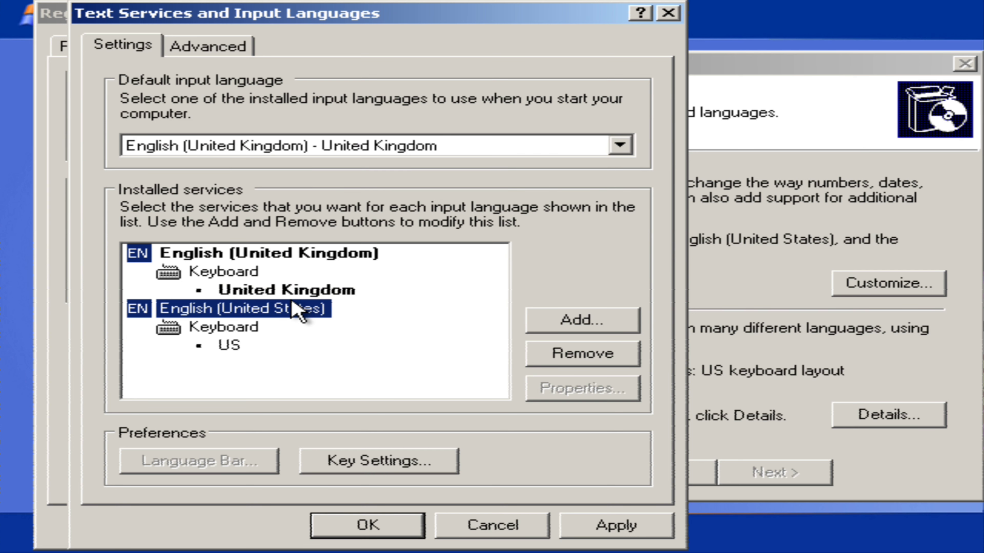
click(624, 357)
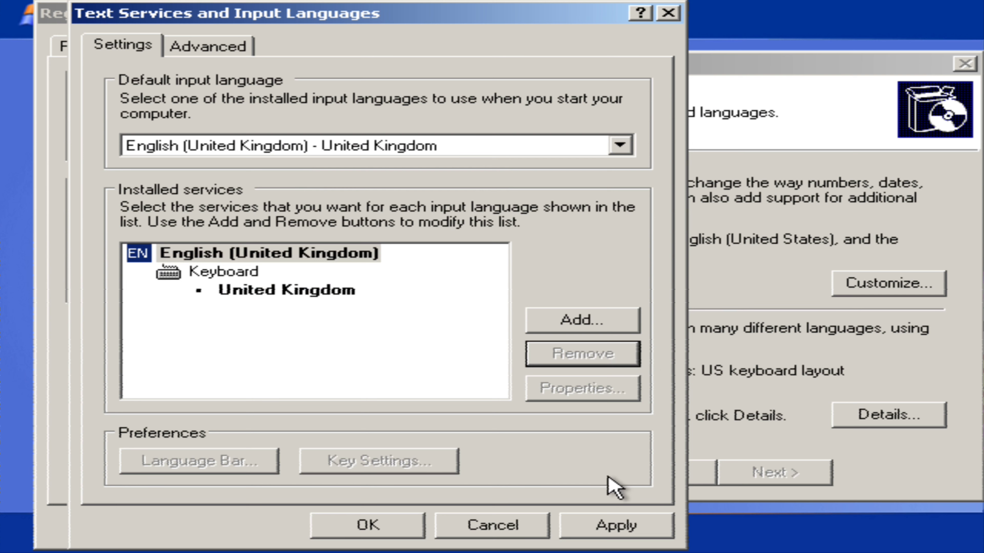
click(616, 521)
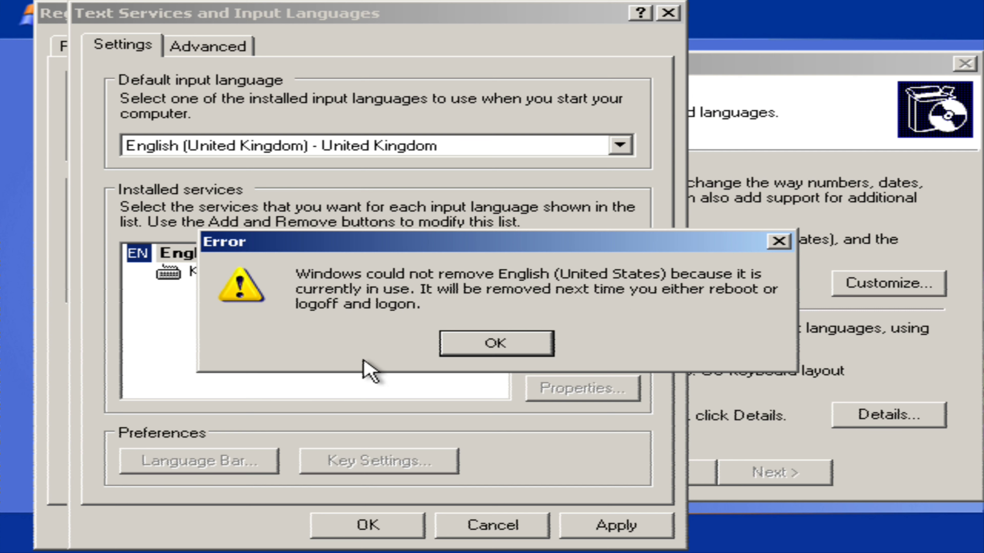
click(473, 355)
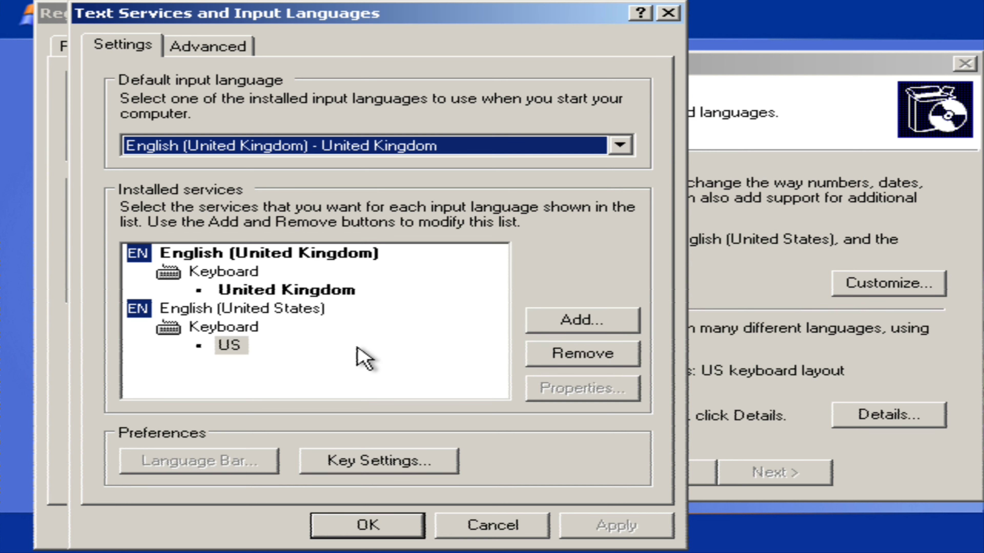
click(308, 310)
click(546, 352)
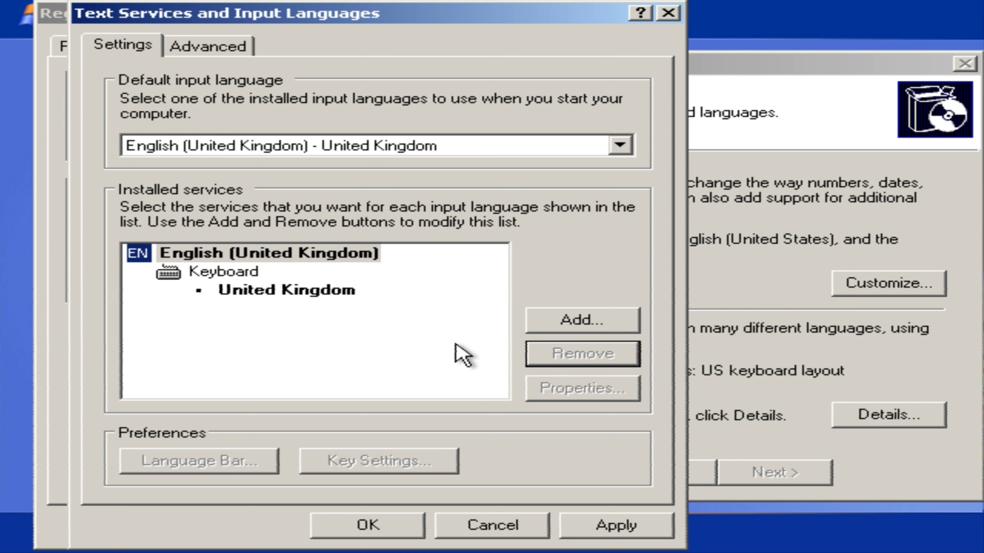
click(657, 526)
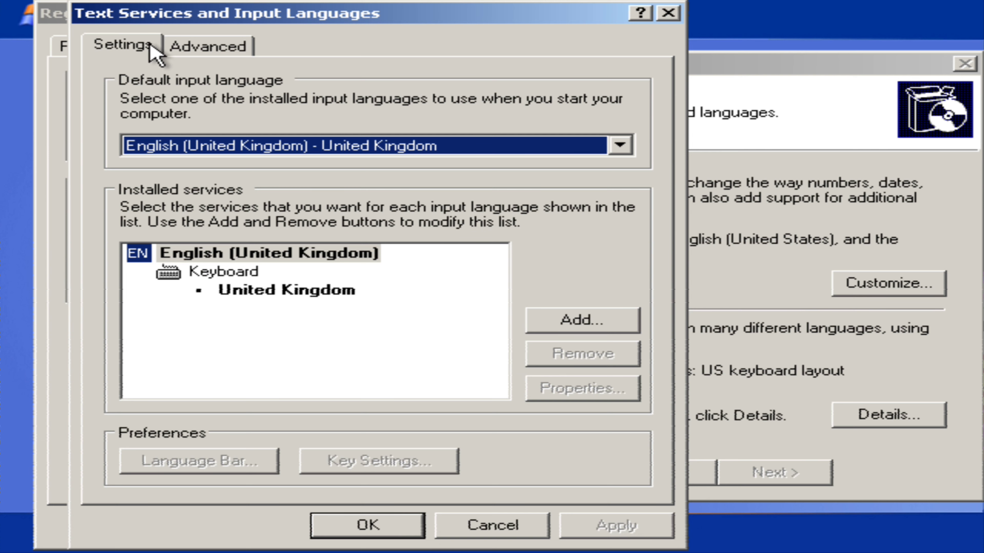
click(175, 48)
click(139, 50)
click(411, 534)
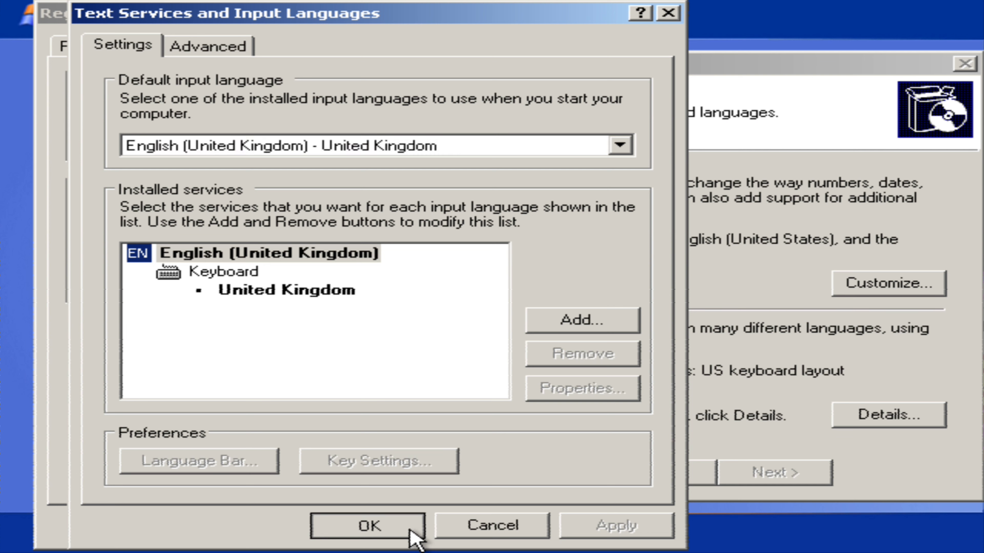
- Set the language for non-Unicode programs to English (United Kingdom) and apply the change
click(329, 54)
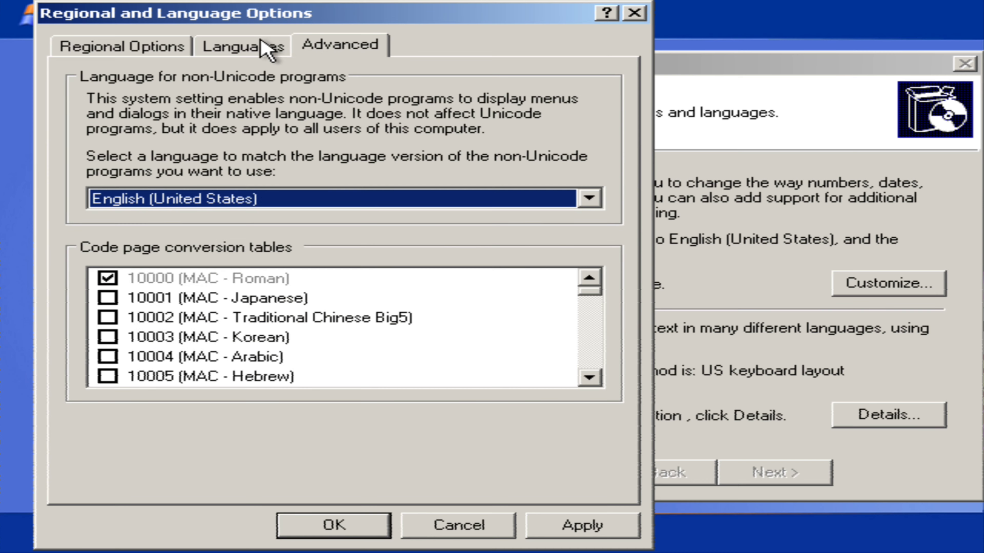
click(230, 196)
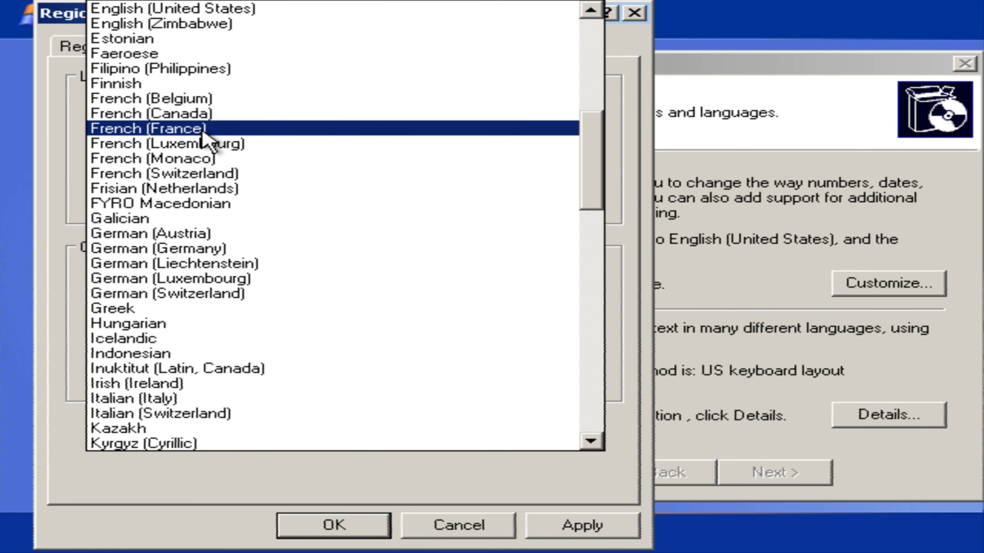
scroll(208, 99, up, 2)
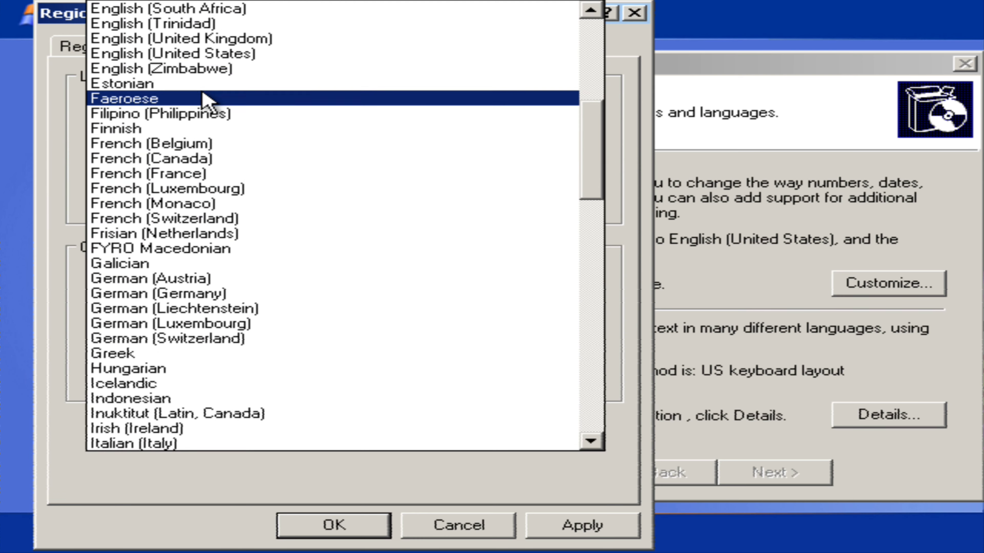
click(209, 53)
click(257, 201)
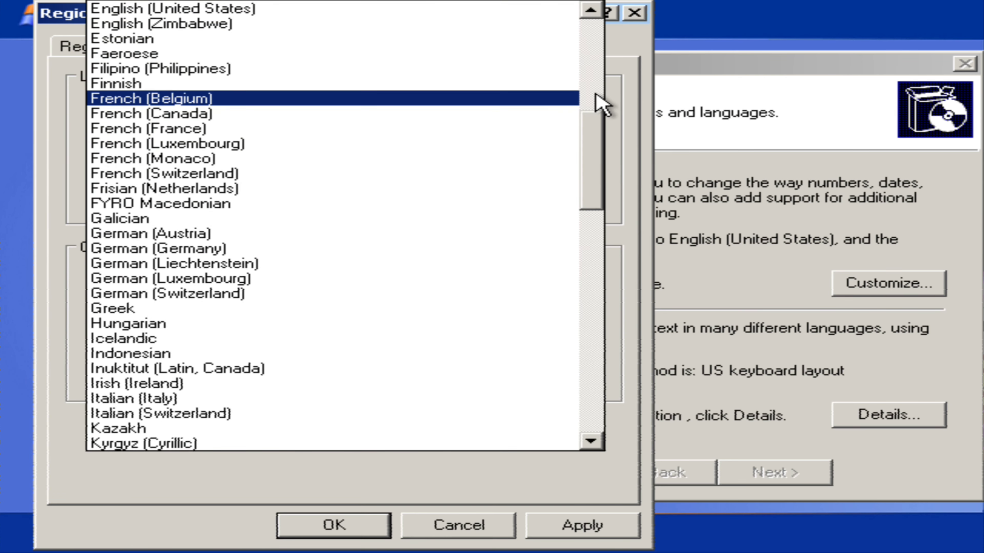
drag(598, 118, 594, 107)
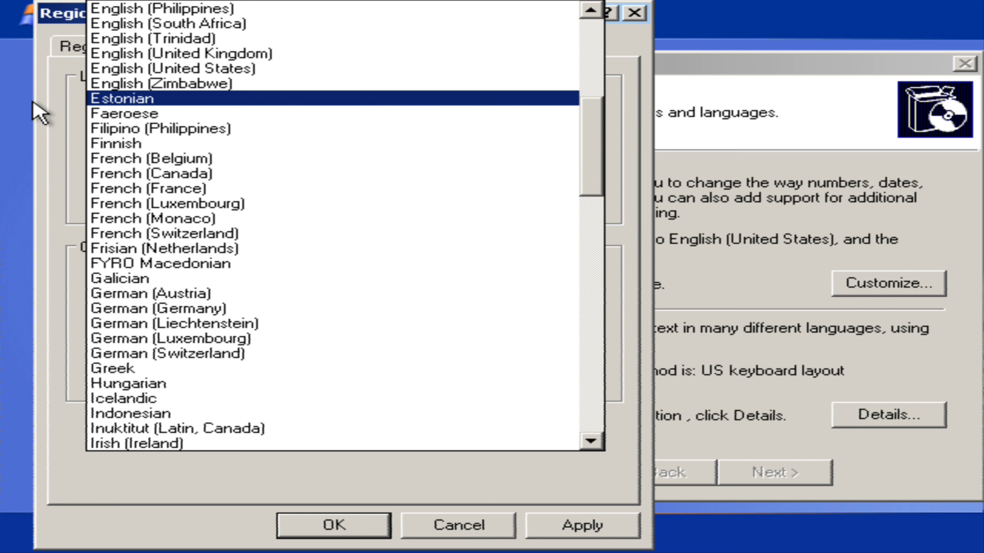
click(193, 53)
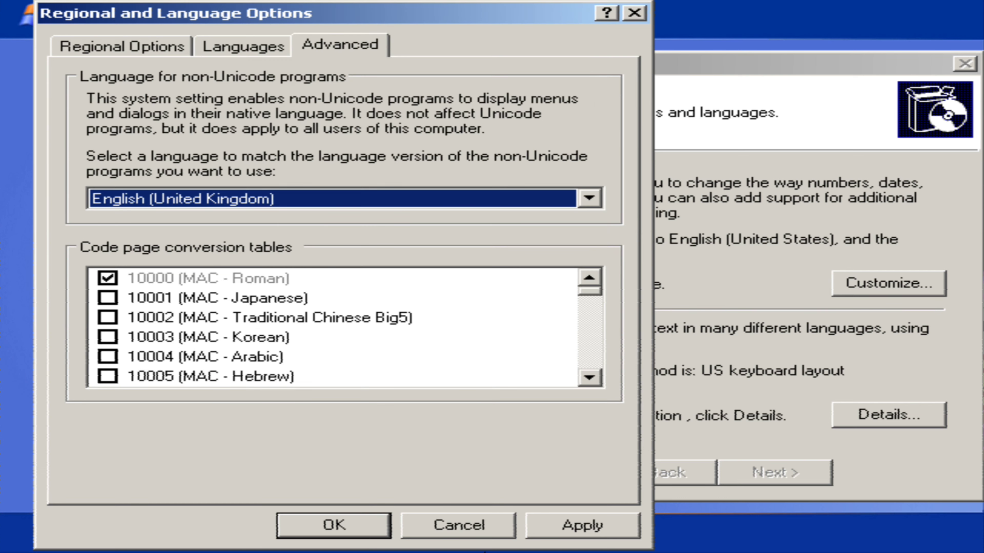
click(534, 527)
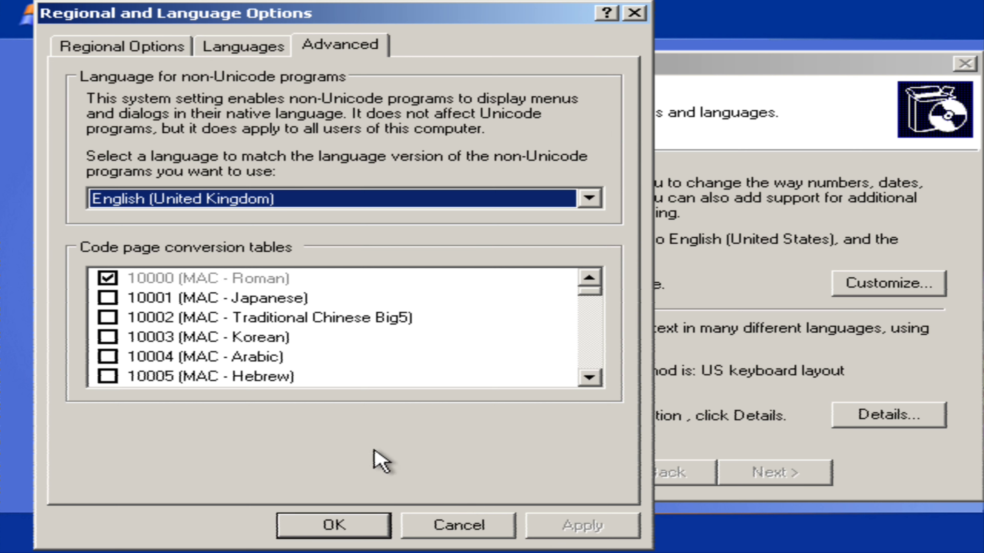
- Review the code page conversion tables and accept the regional and language options to continue the setup
drag(596, 371, 595, 372)
double_click(588, 281)
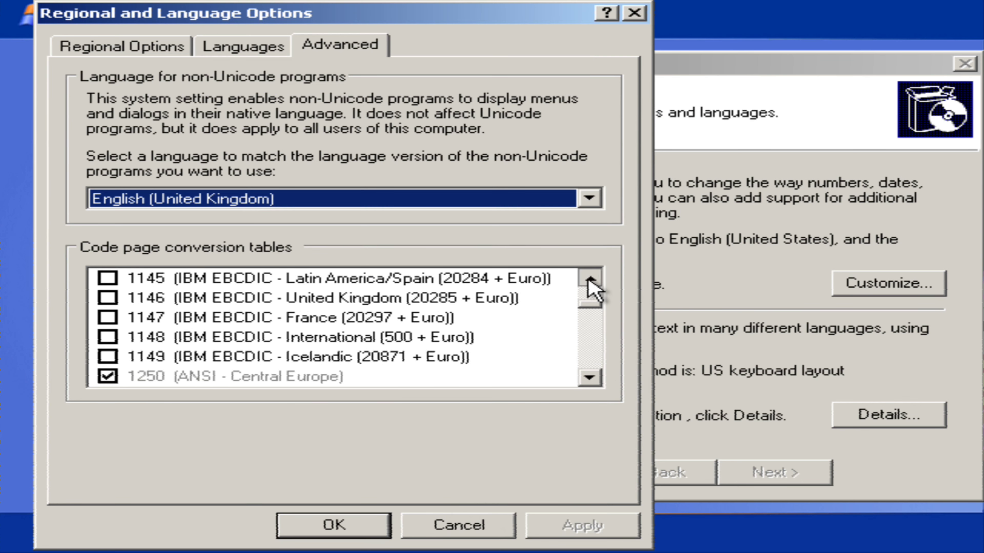
click(589, 280)
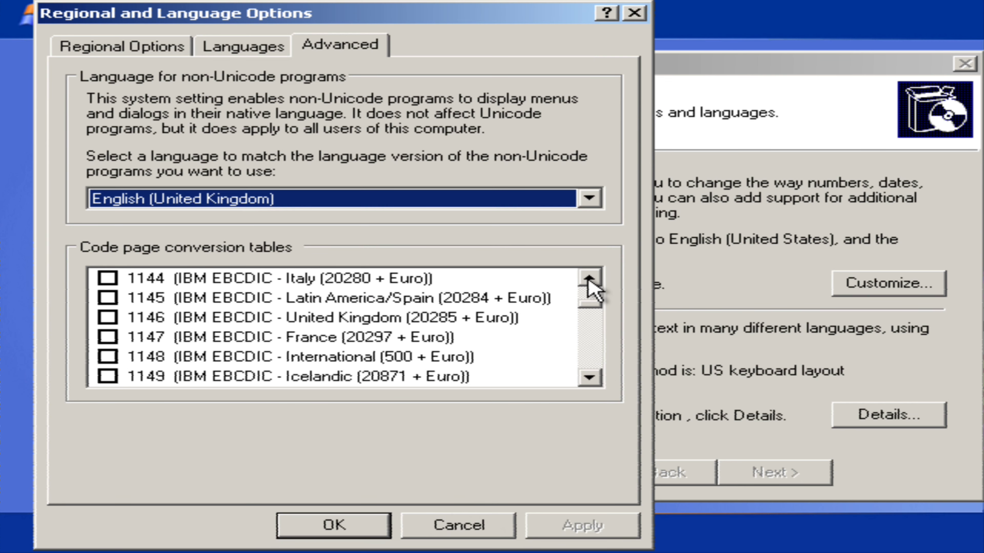
click(153, 45)
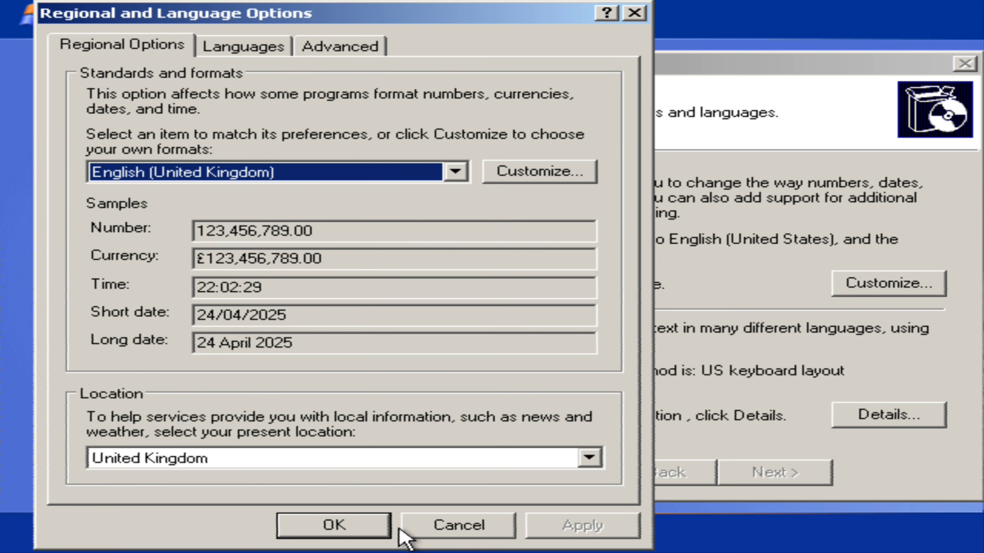
click(365, 525)
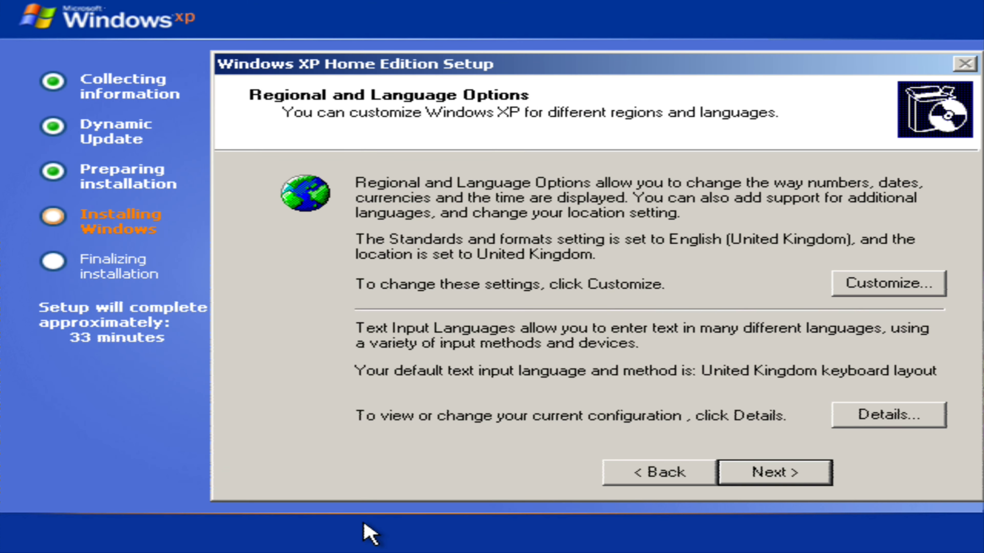
click(820, 468)
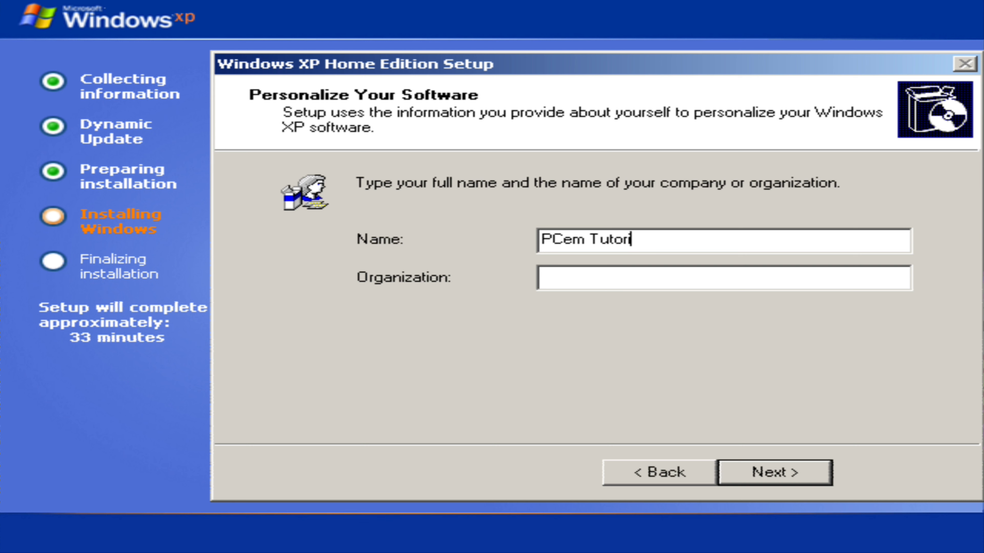
- Submit the name for personalizing the software and continue past the product key page to the date and time settings
click(804, 470)
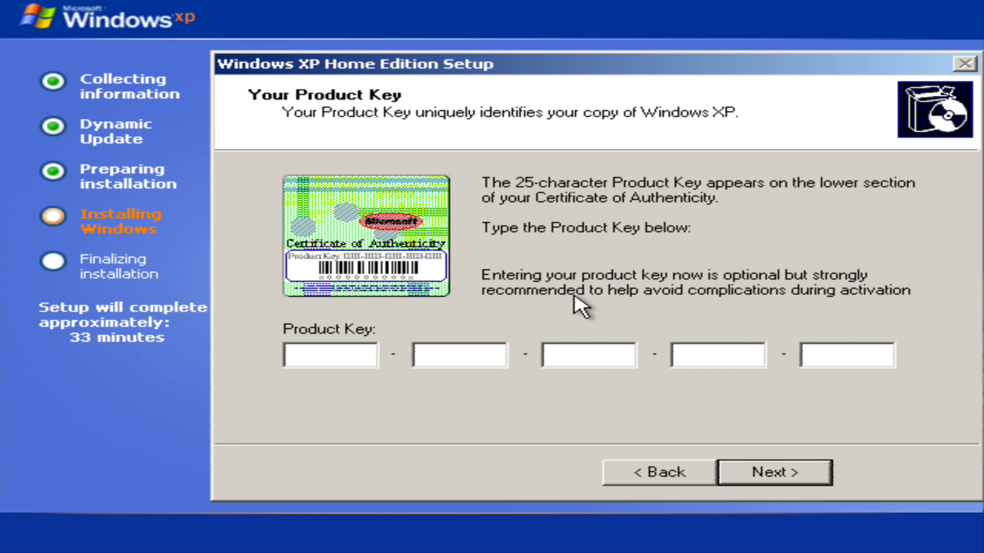
key(Return)
key(Return)
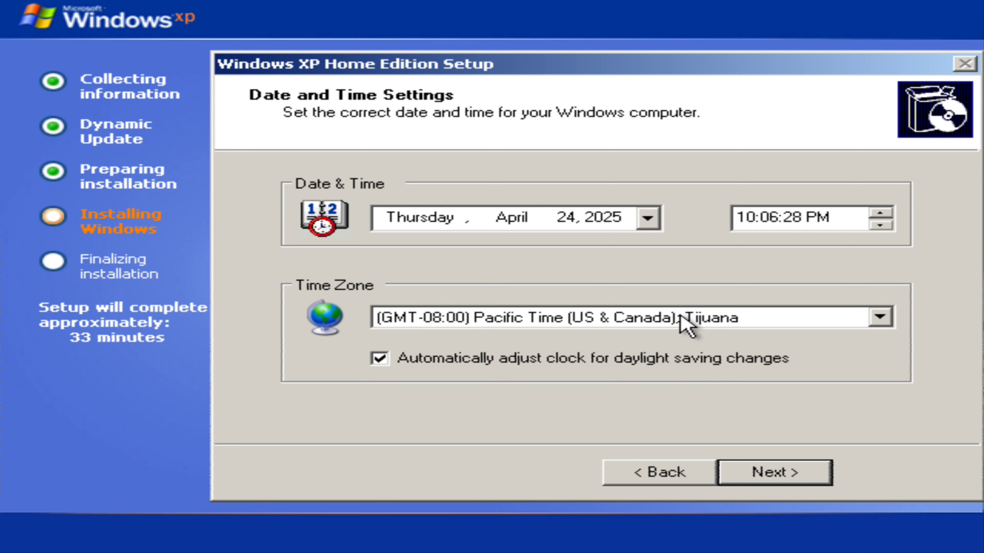
- Set the time zone to (GMT) Greenwich Mean Time : Dublin, Edinburgh, Lisbon, London and accept the date and time settings
click(665, 328)
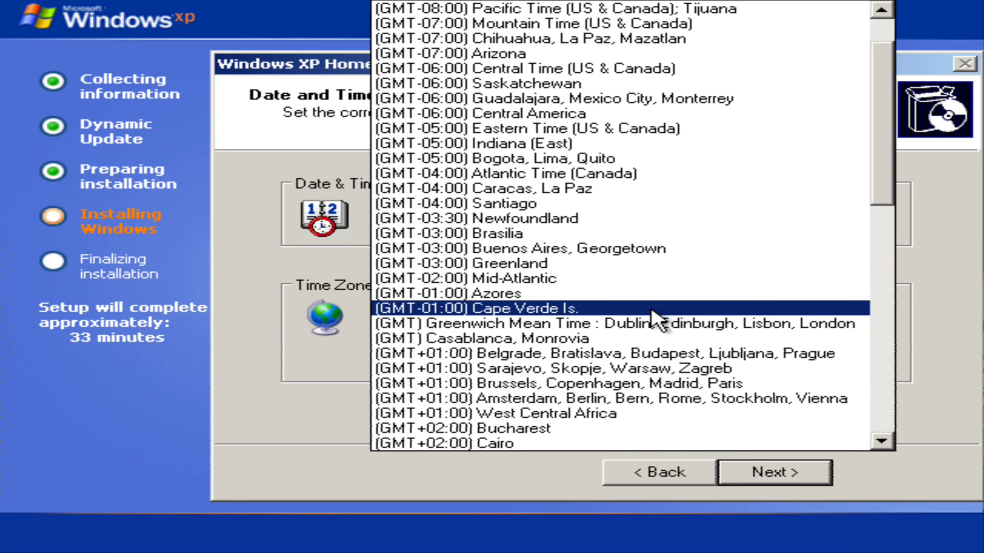
click(661, 324)
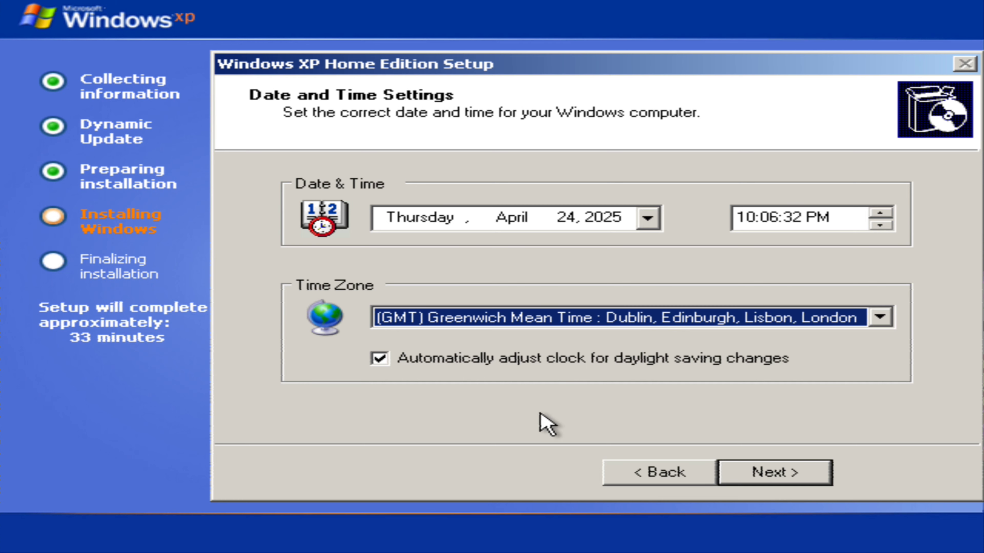
click(755, 476)
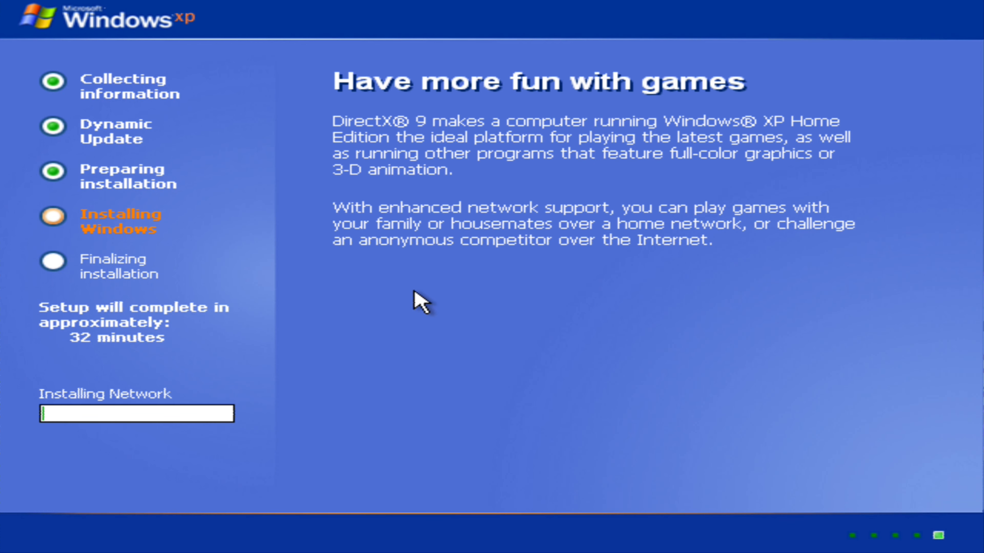